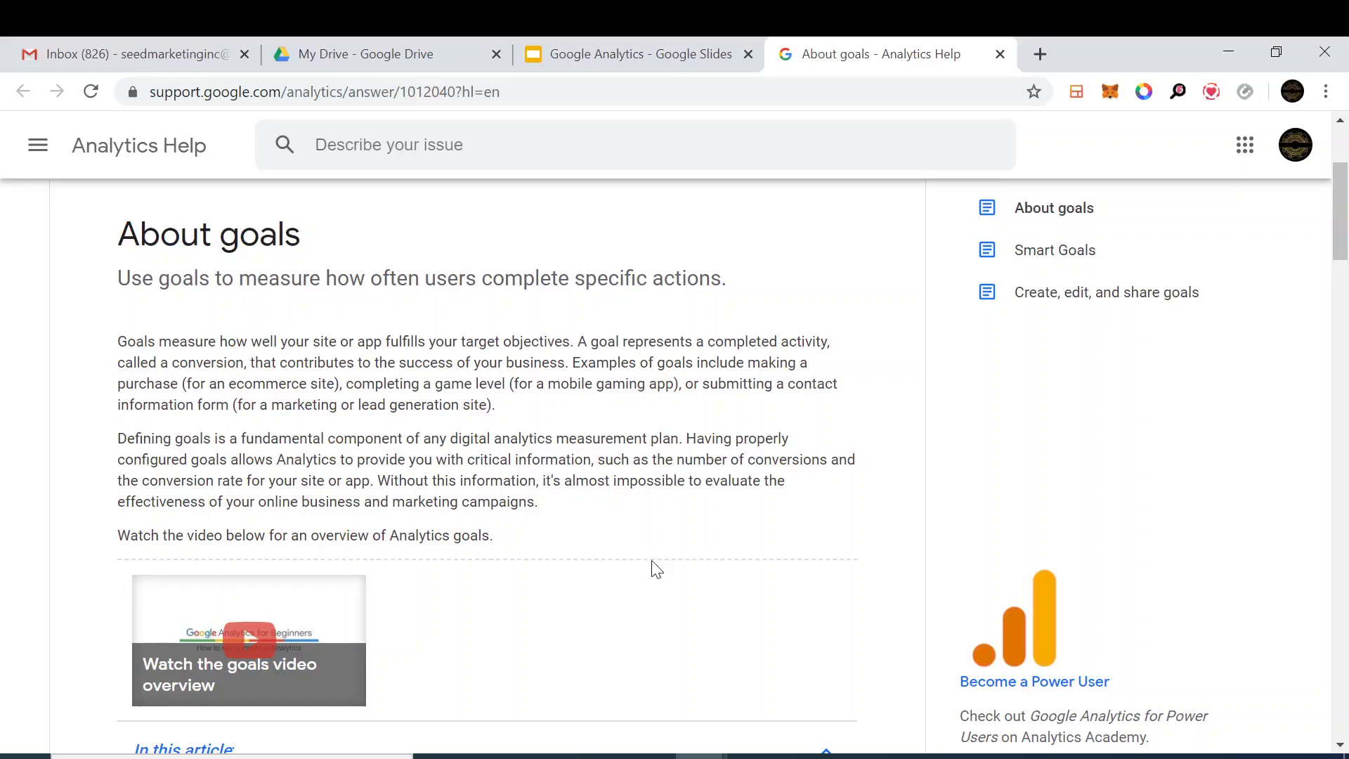
# Switch to the Google Analytics window and open the Goals settings of #1 Master View in Admin
pyautogui.click(669, 41)
pyautogui.click(934, 51)
pyautogui.moveTo(702, 755)
pyautogui.click(780, 696)
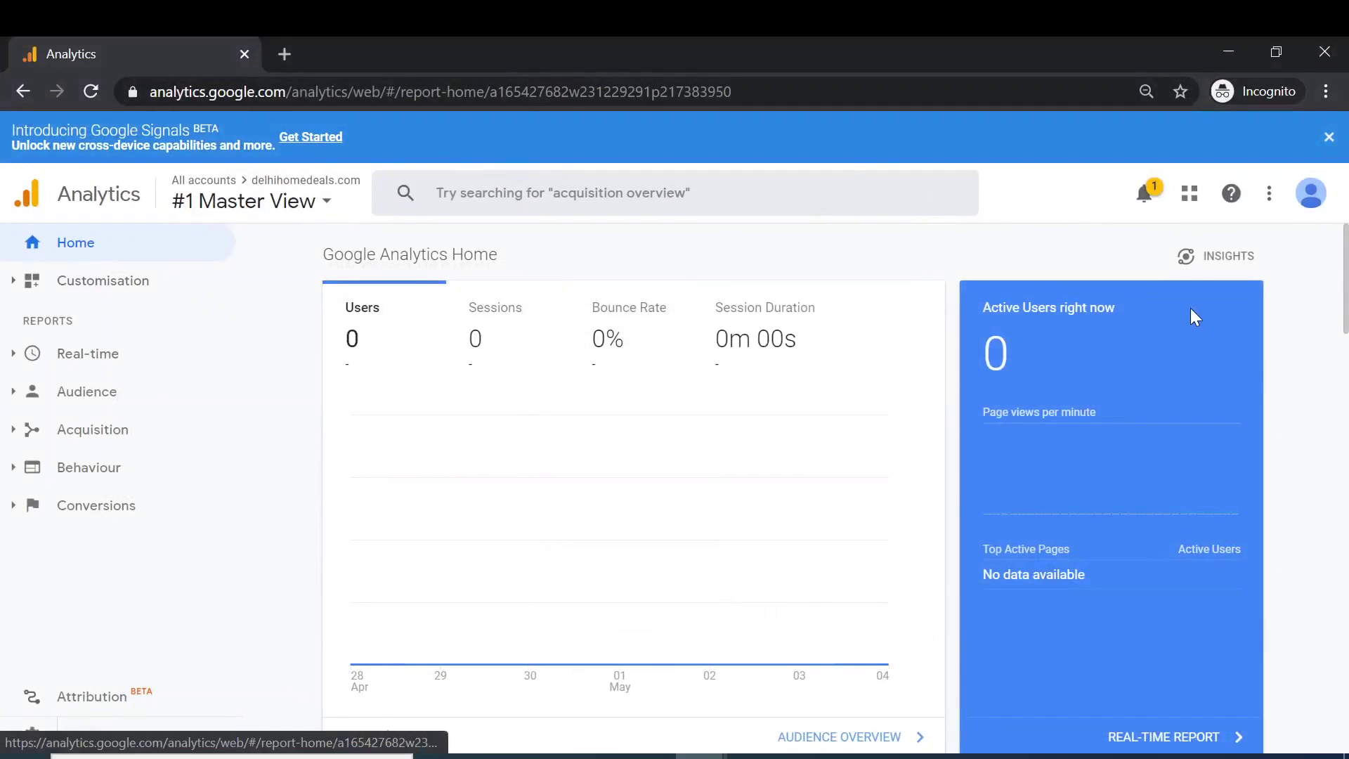
pyautogui.click(27, 742)
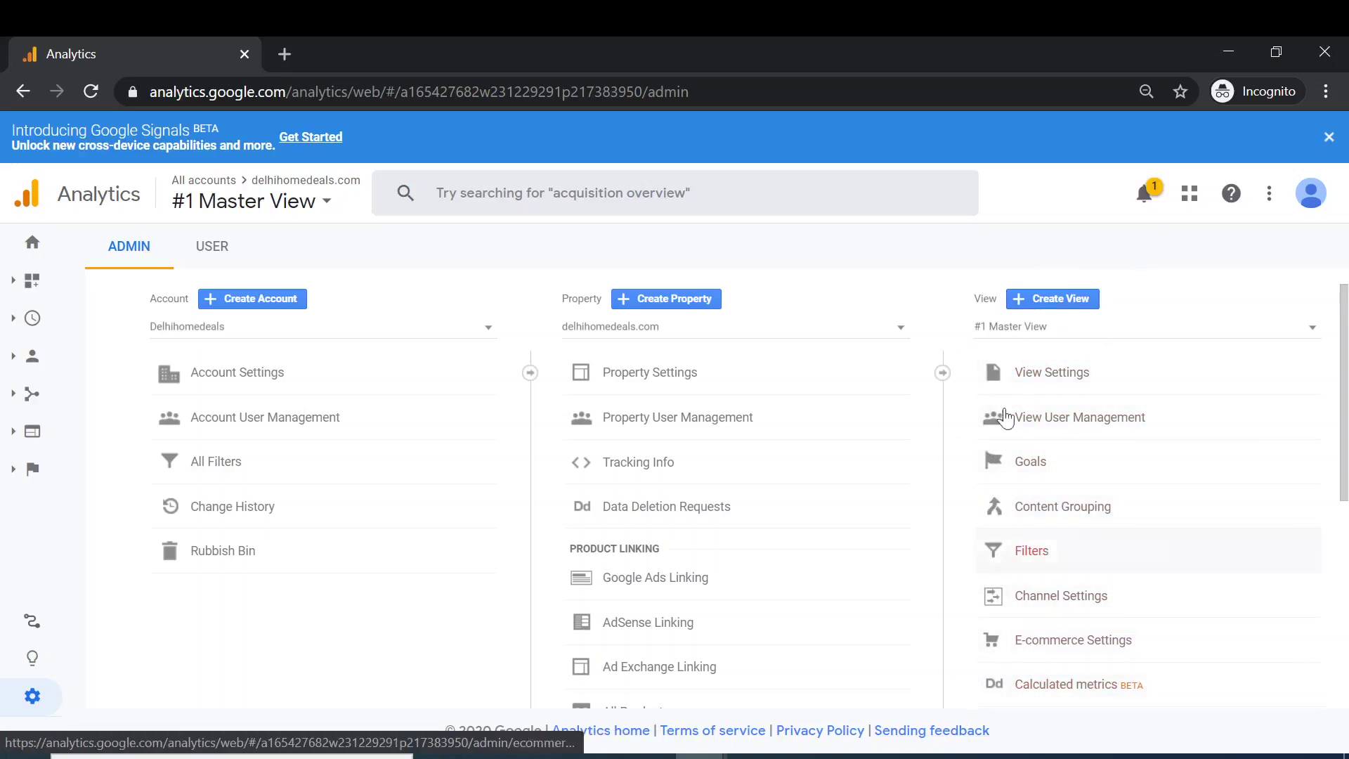
pyautogui.click(1021, 476)
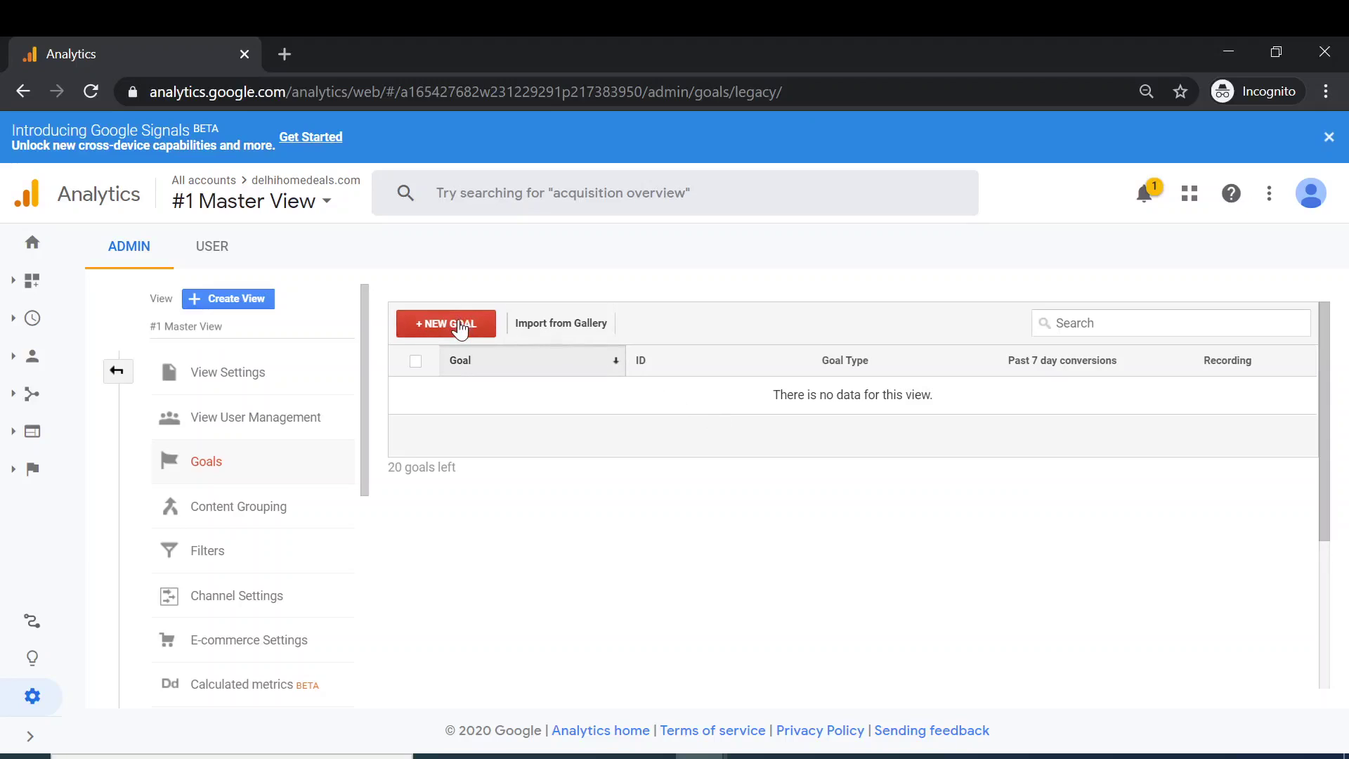
# Start a new goal and examine the available set-up templates under Revenue, Acquisition, Enquiry and Engagement, plus the Smart Goal and Custom options
pyautogui.click(461, 326)
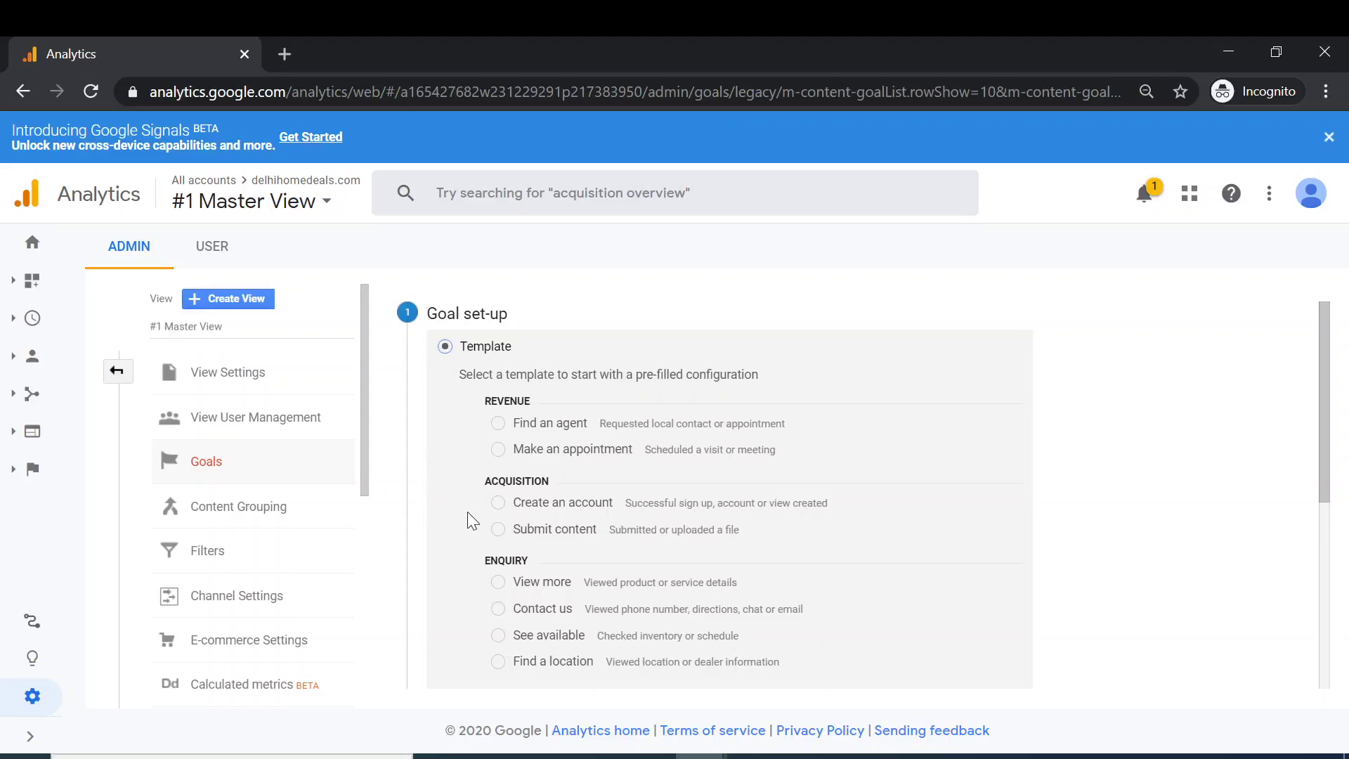
pyautogui.scroll(-1, 467, 512)
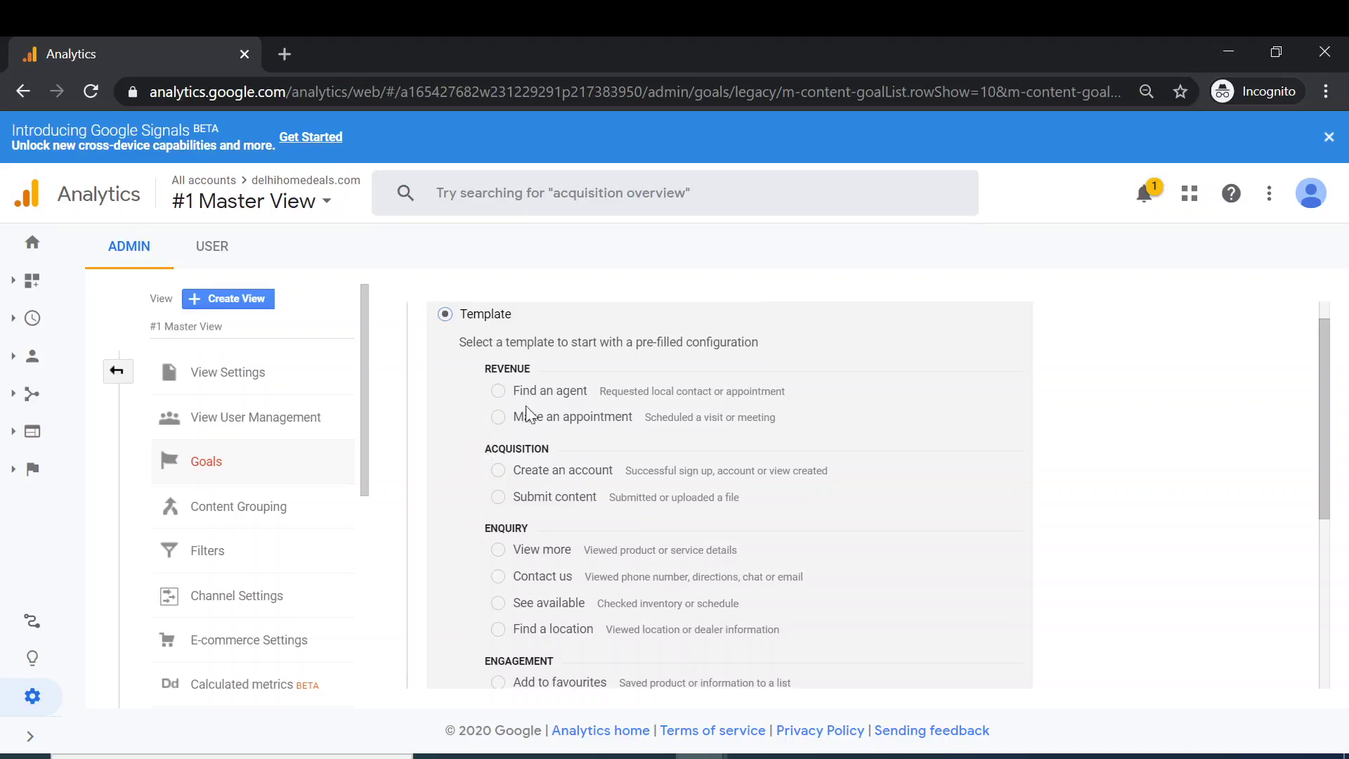
pyautogui.scroll(-1, 527, 413)
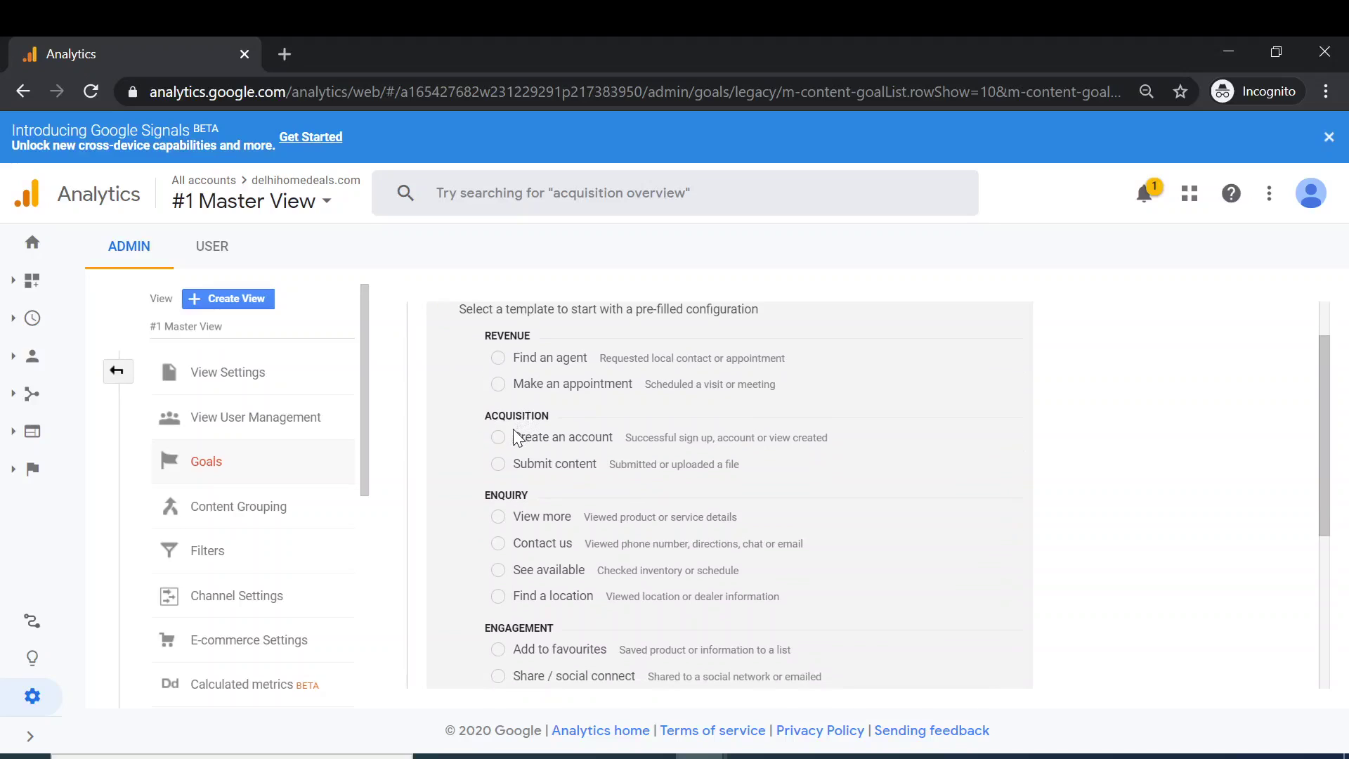
pyautogui.scroll(2, 513, 433)
pyautogui.scroll(-2, 478, 443)
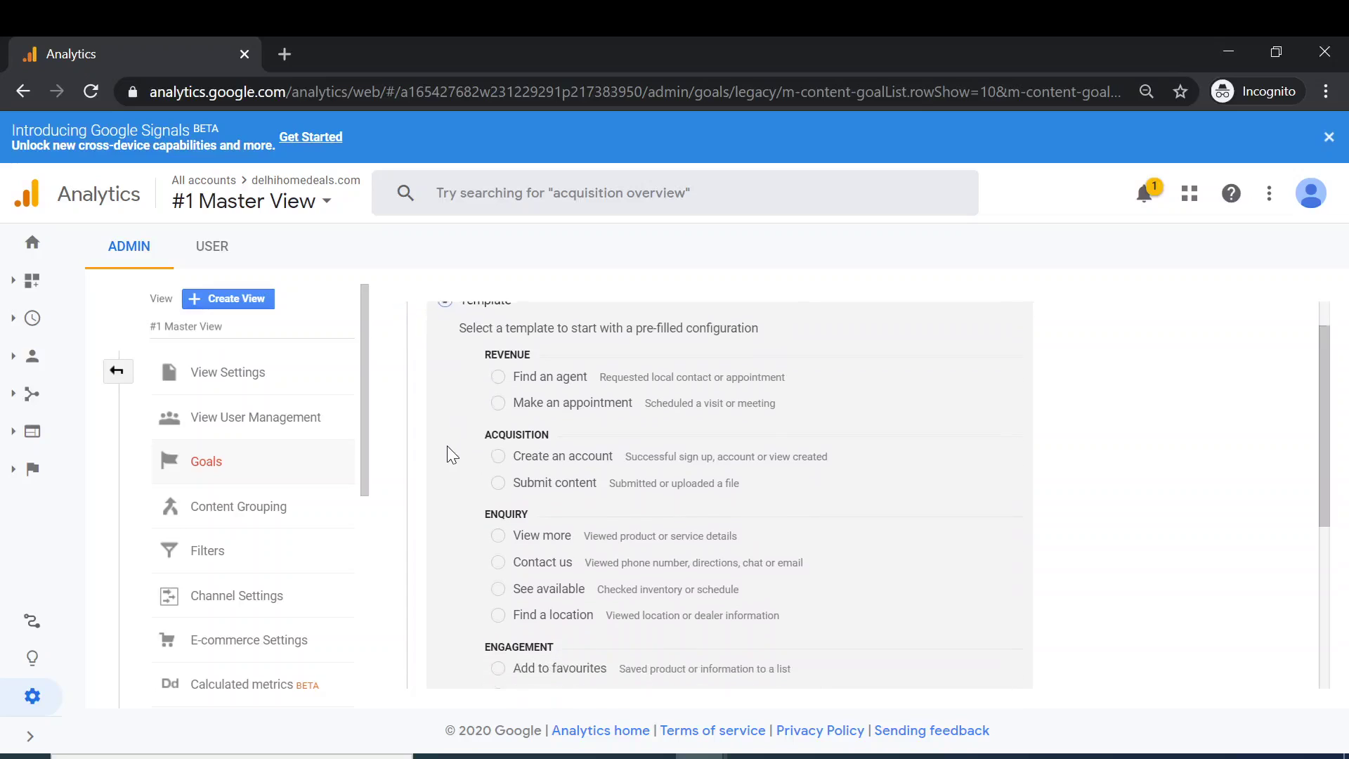
pyautogui.scroll(-1, 447, 447)
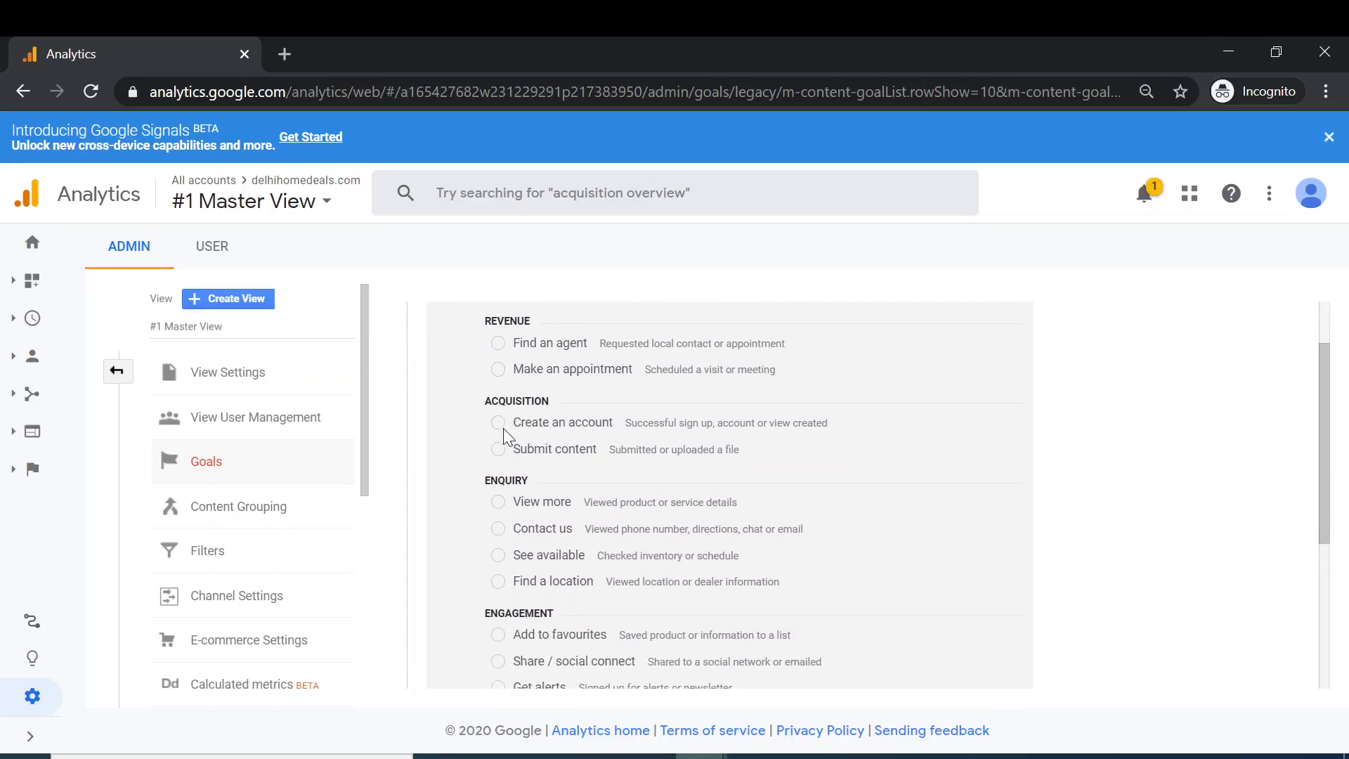
pyautogui.scroll(-1, 492, 457)
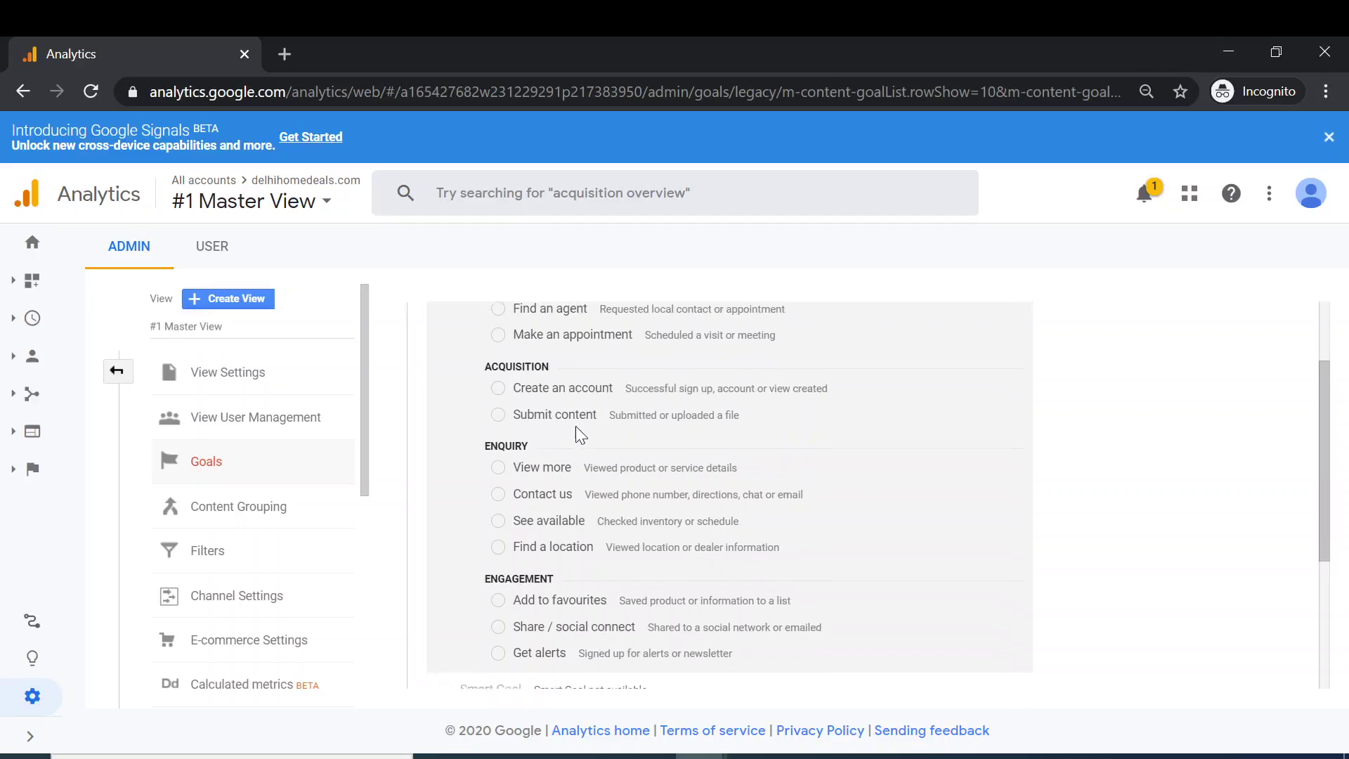
pyautogui.scroll(-2, 527, 475)
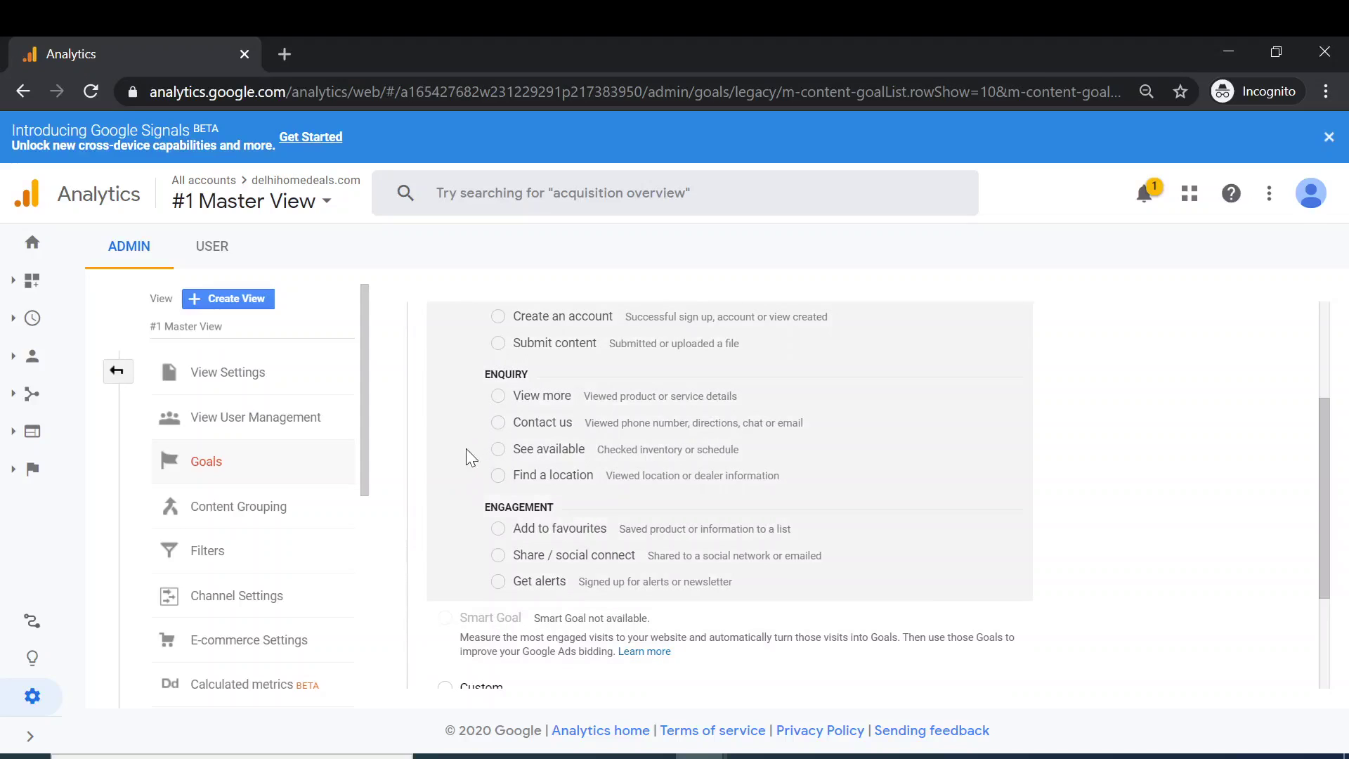
pyautogui.scroll(-2, 415, 617)
pyautogui.scroll(-2, 418, 623)
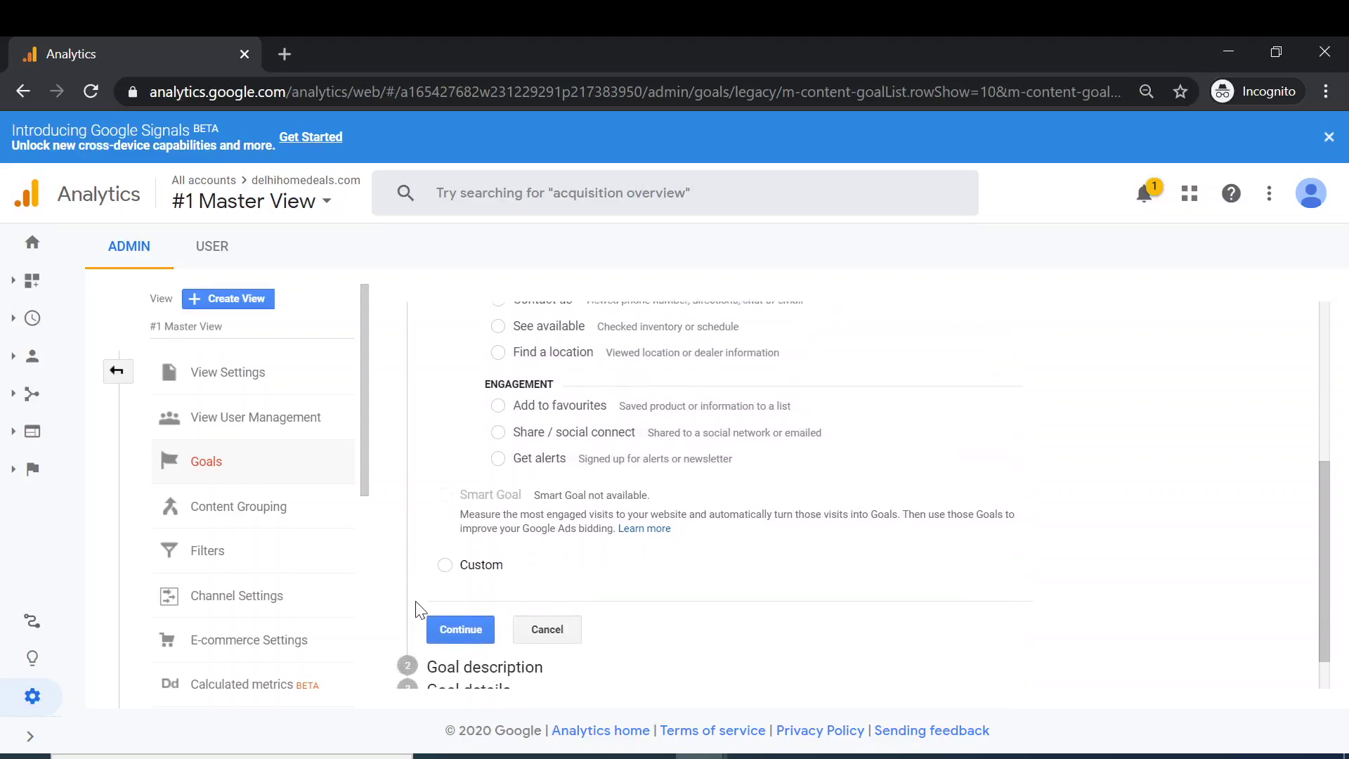
pyautogui.scroll(5, 483, 385)
pyautogui.scroll(2, 485, 387)
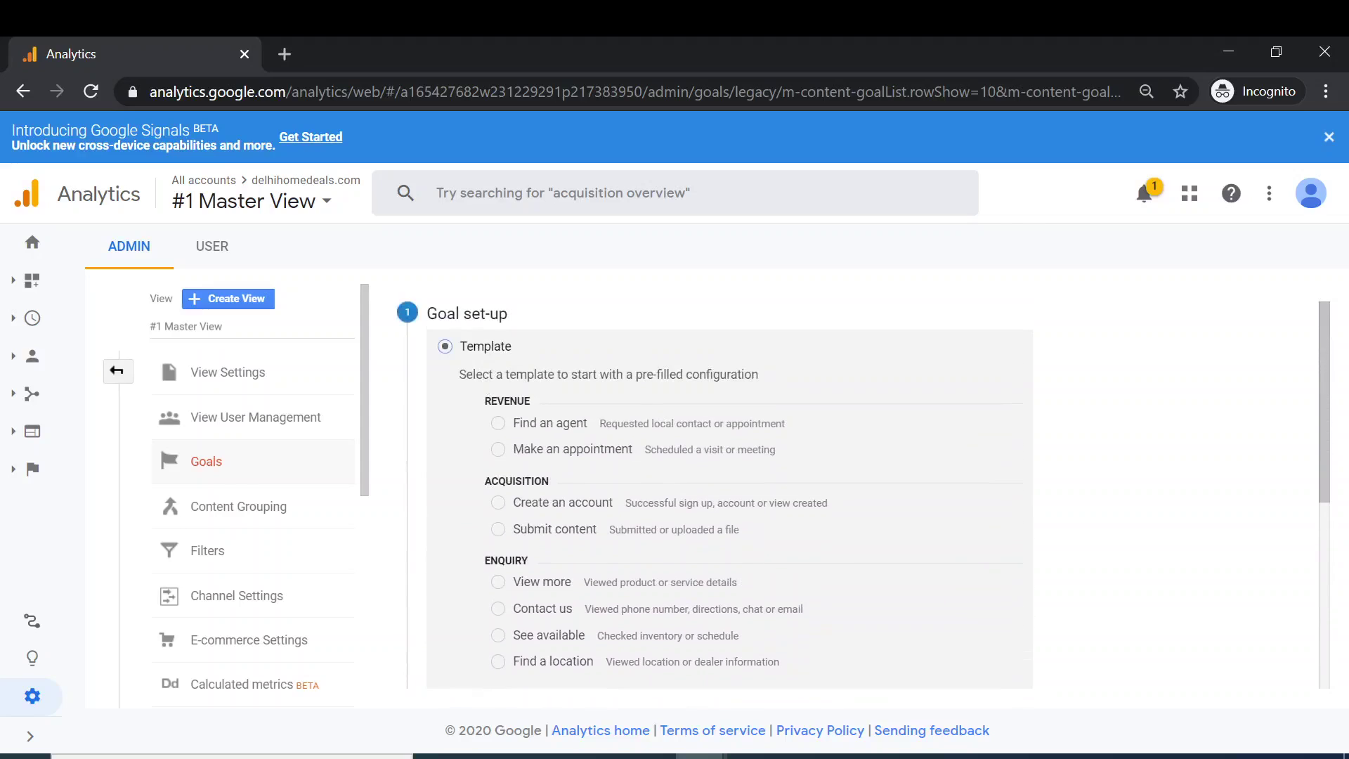
pyautogui.scroll(-6, 463, 492)
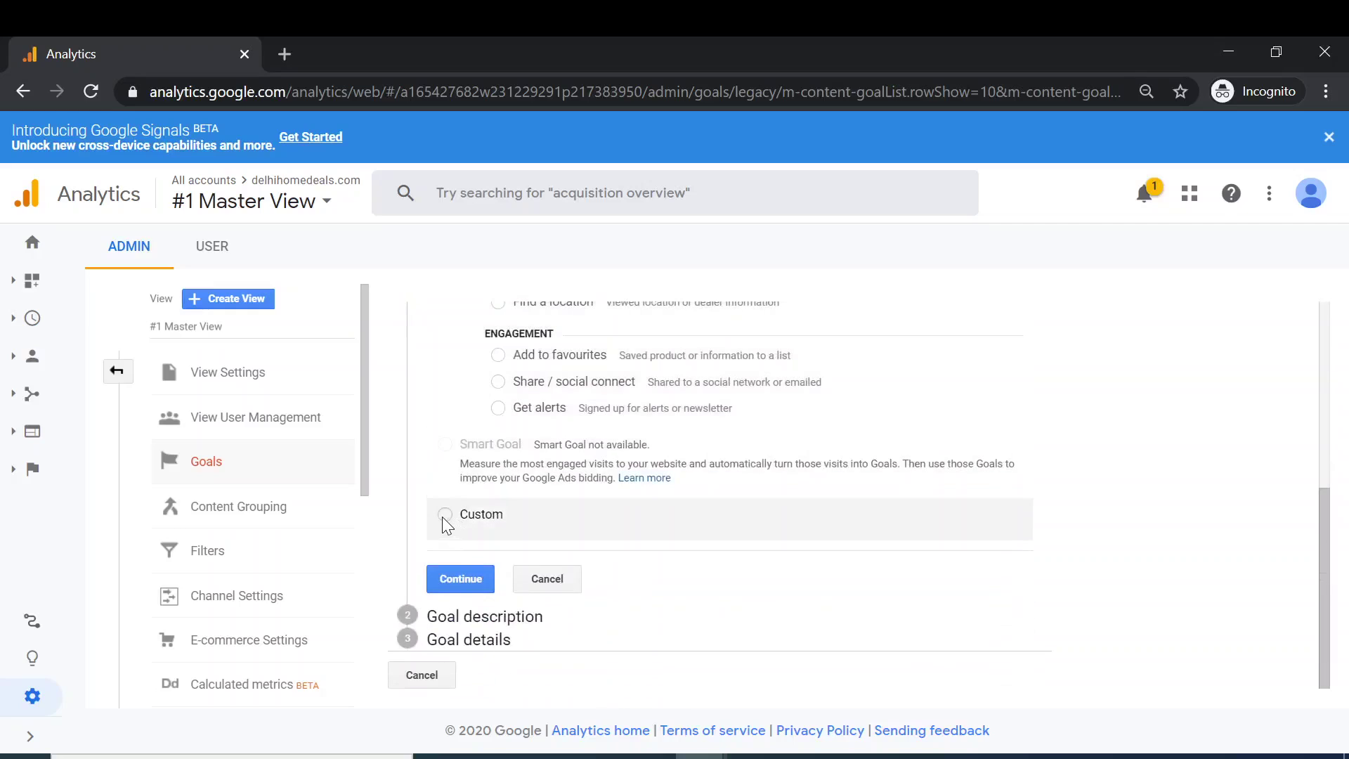
pyautogui.click(444, 518)
pyautogui.click(461, 578)
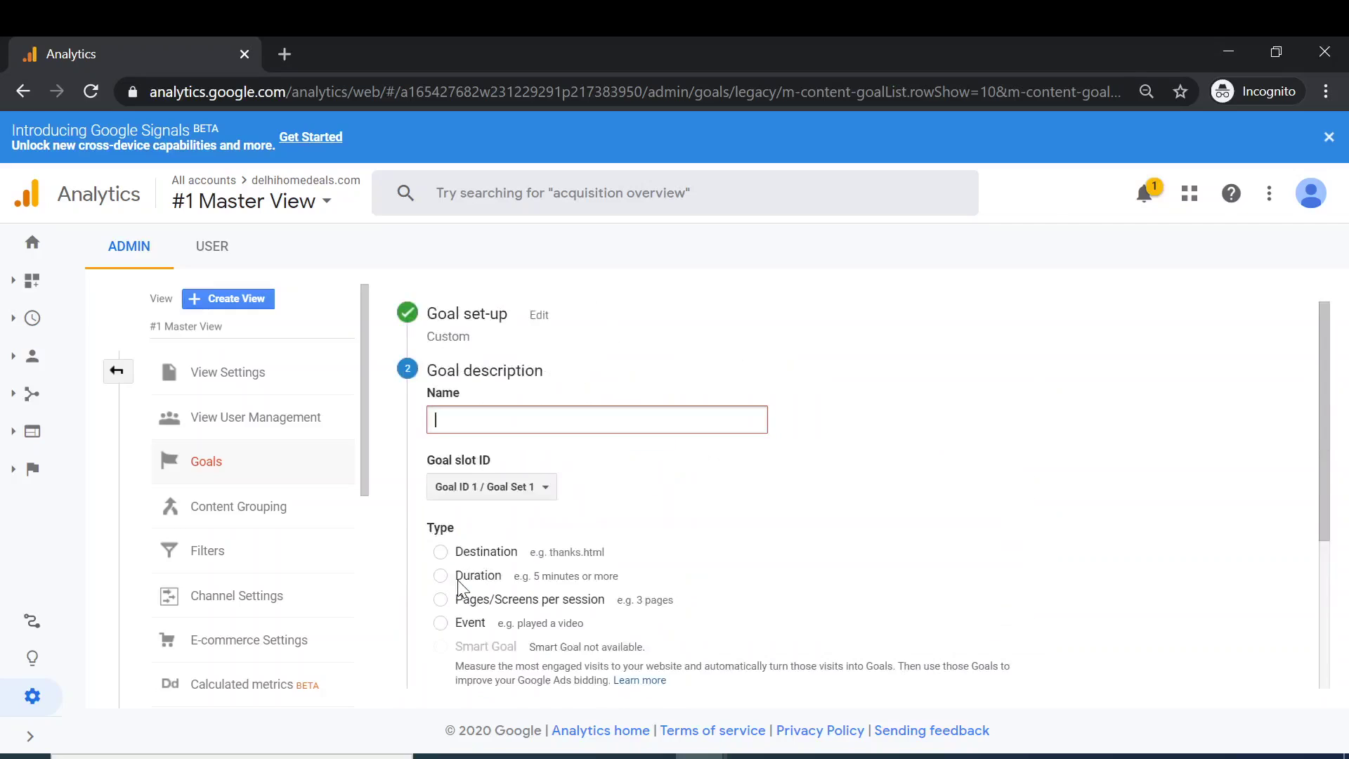
pyautogui.scroll(-2, 491, 479)
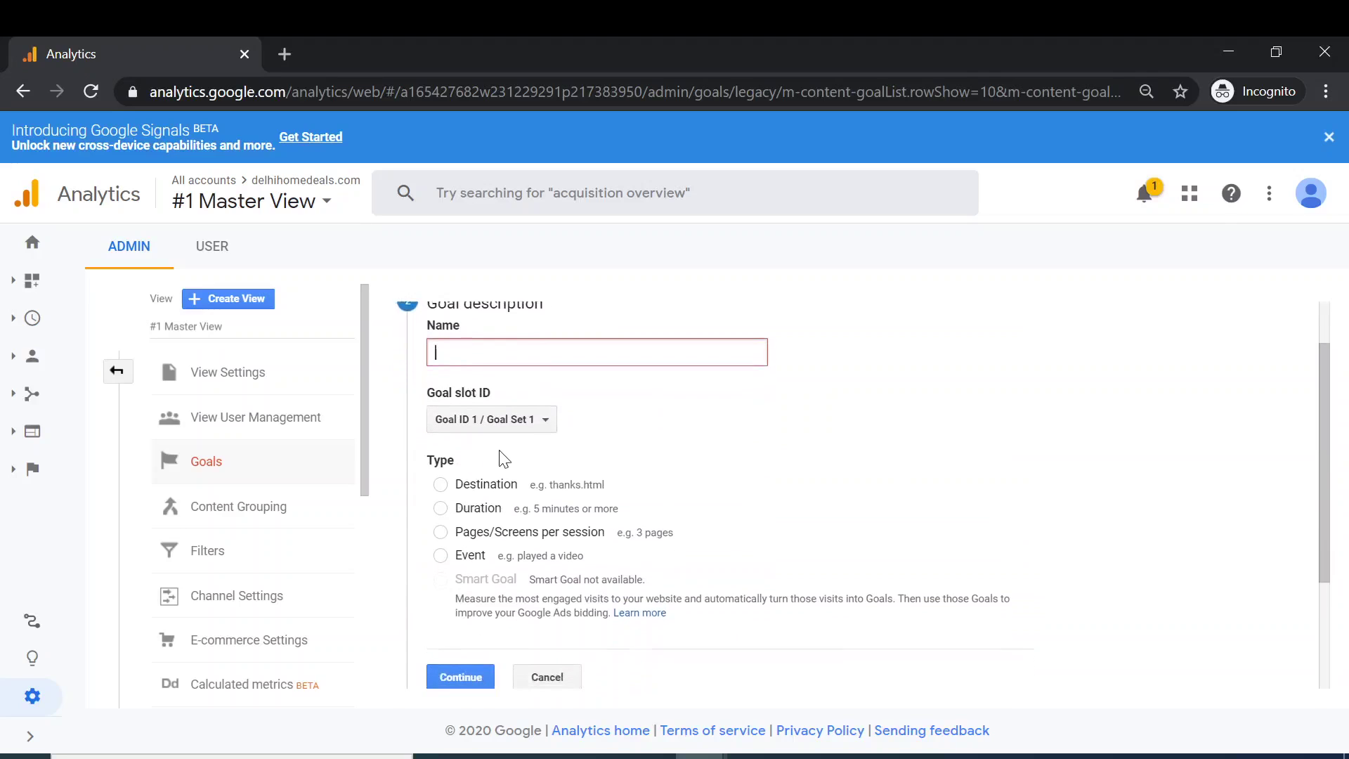
pyautogui.click(476, 386)
pyautogui.click(728, 411)
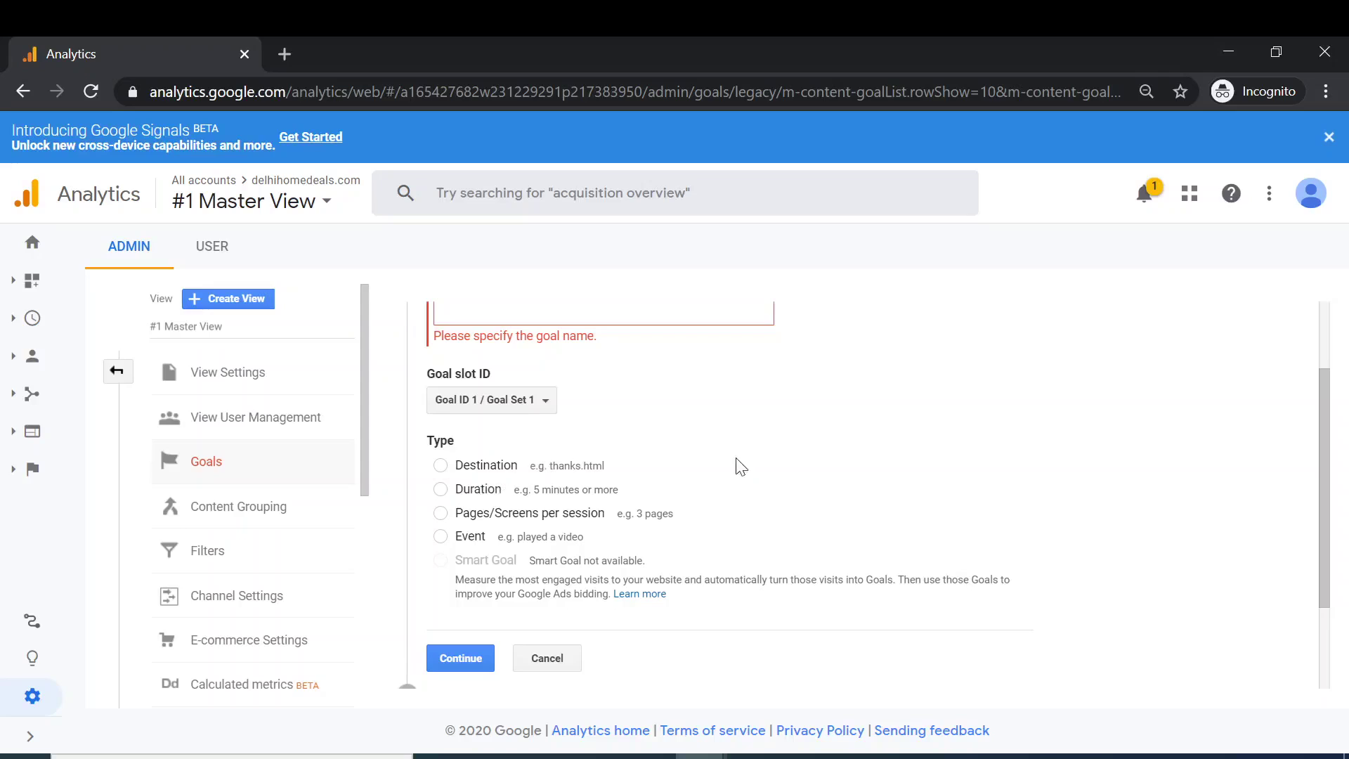
pyautogui.scroll(-1, 706, 490)
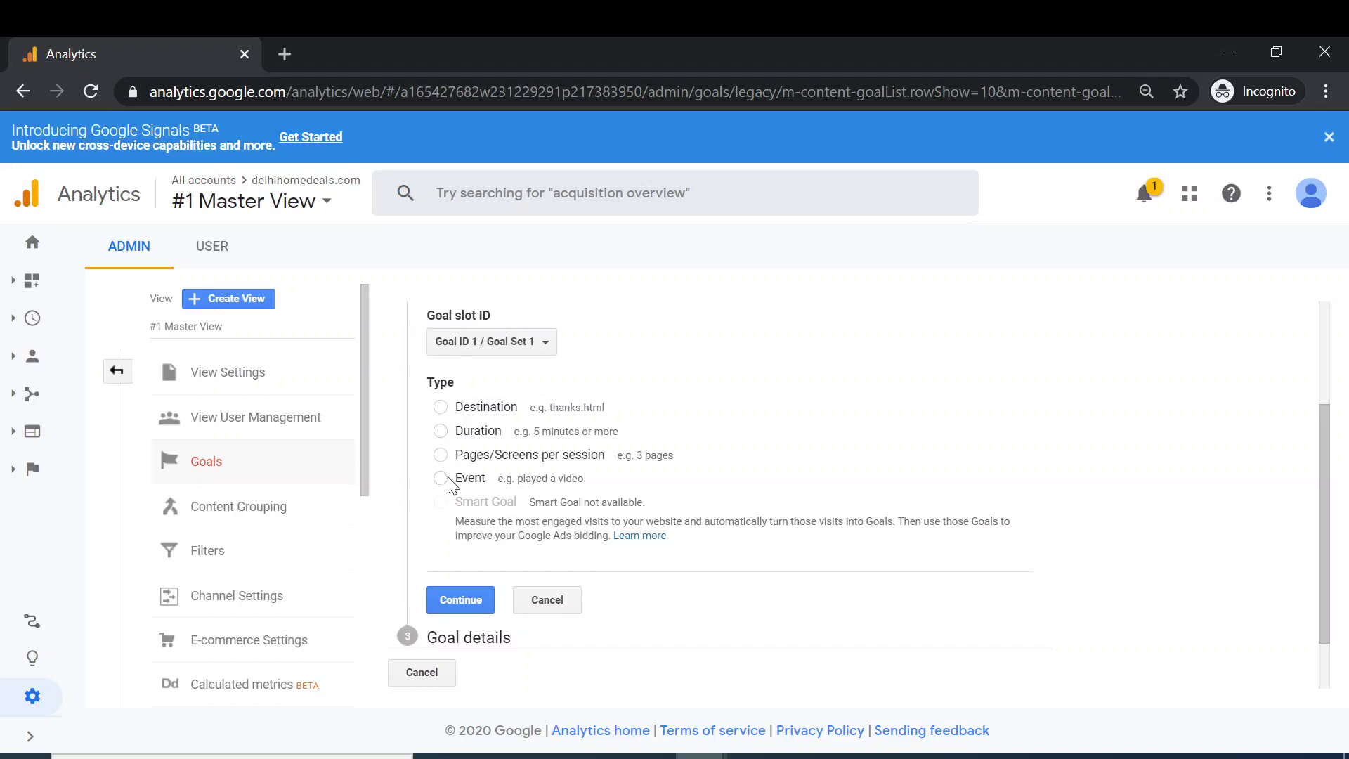
pyautogui.click(492, 525)
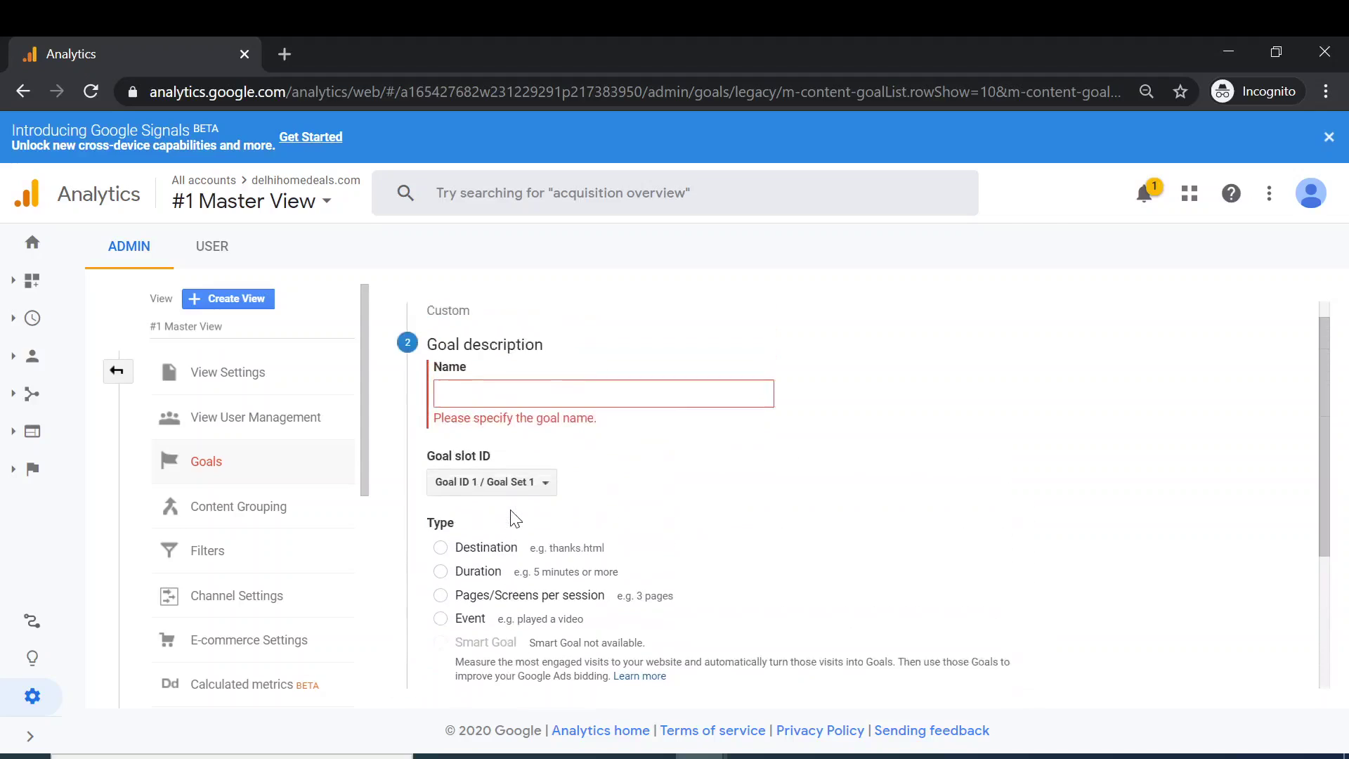
pyautogui.scroll(-2, 482, 628)
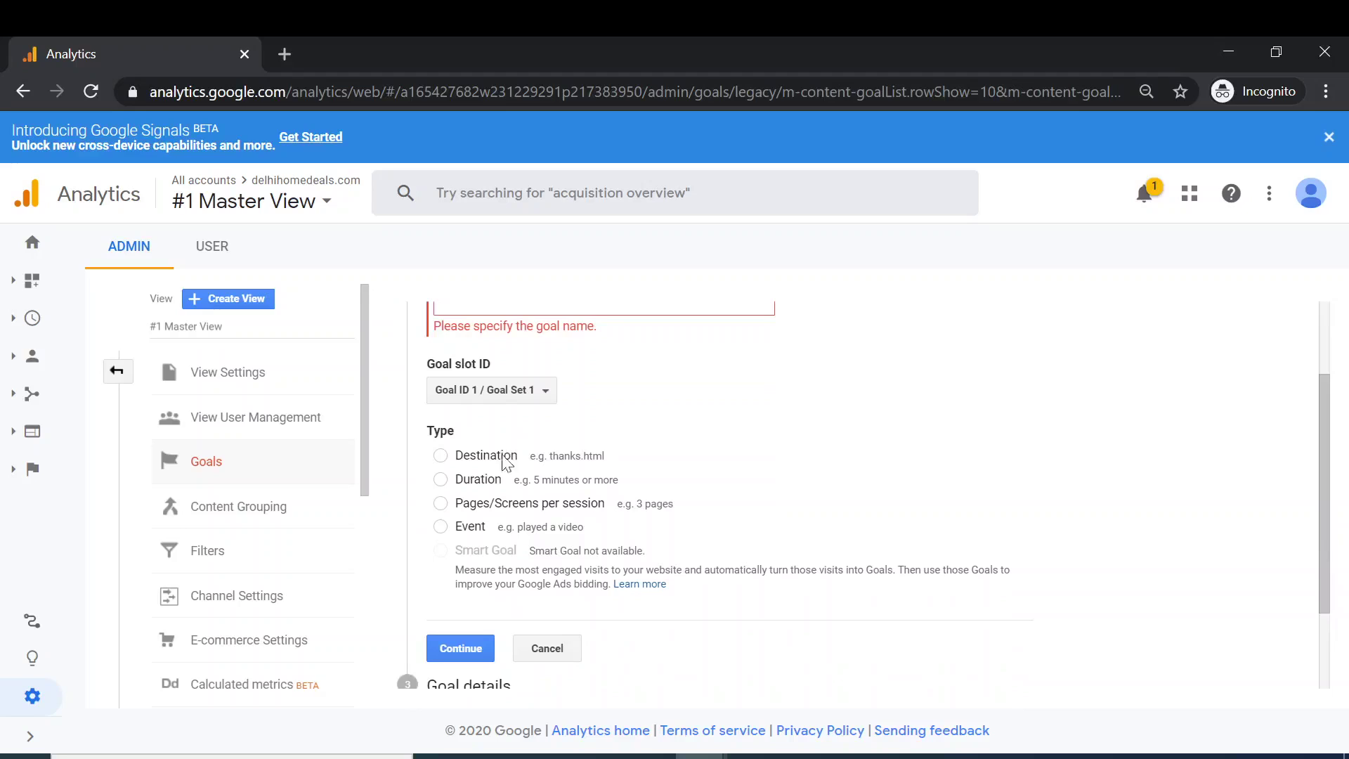
pyautogui.scroll(-2, 482, 621)
pyautogui.click(442, 602)
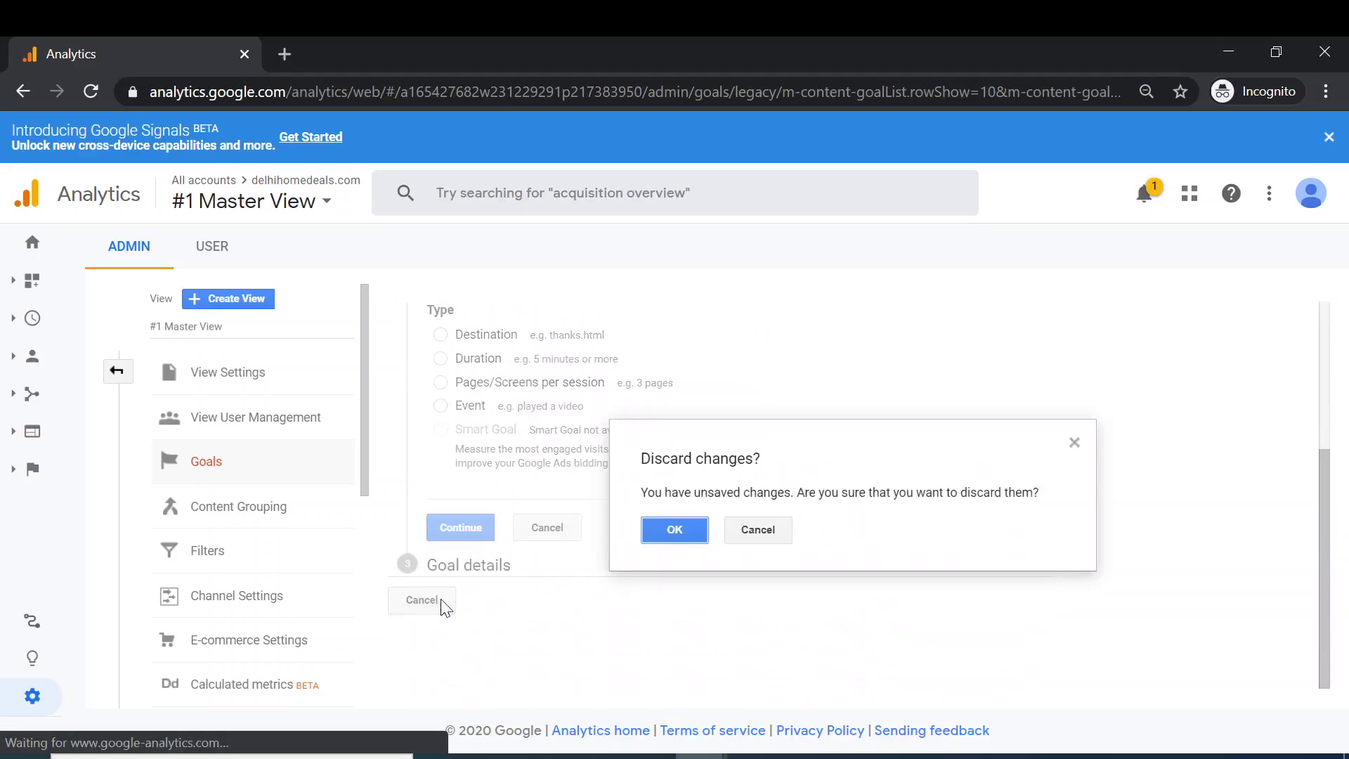
pyautogui.click(672, 538)
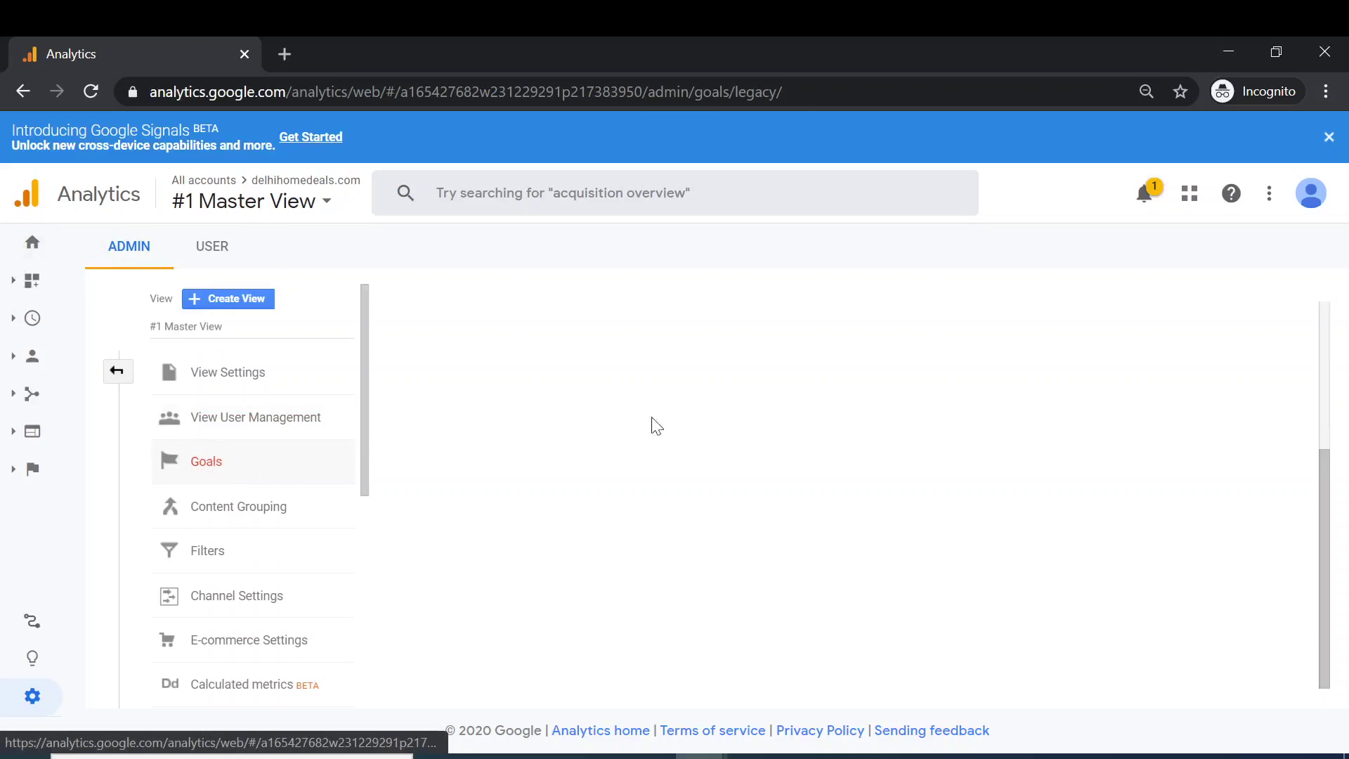
# Create a new goal based on the Contact us template and proceed to its goal description
pyautogui.click(473, 323)
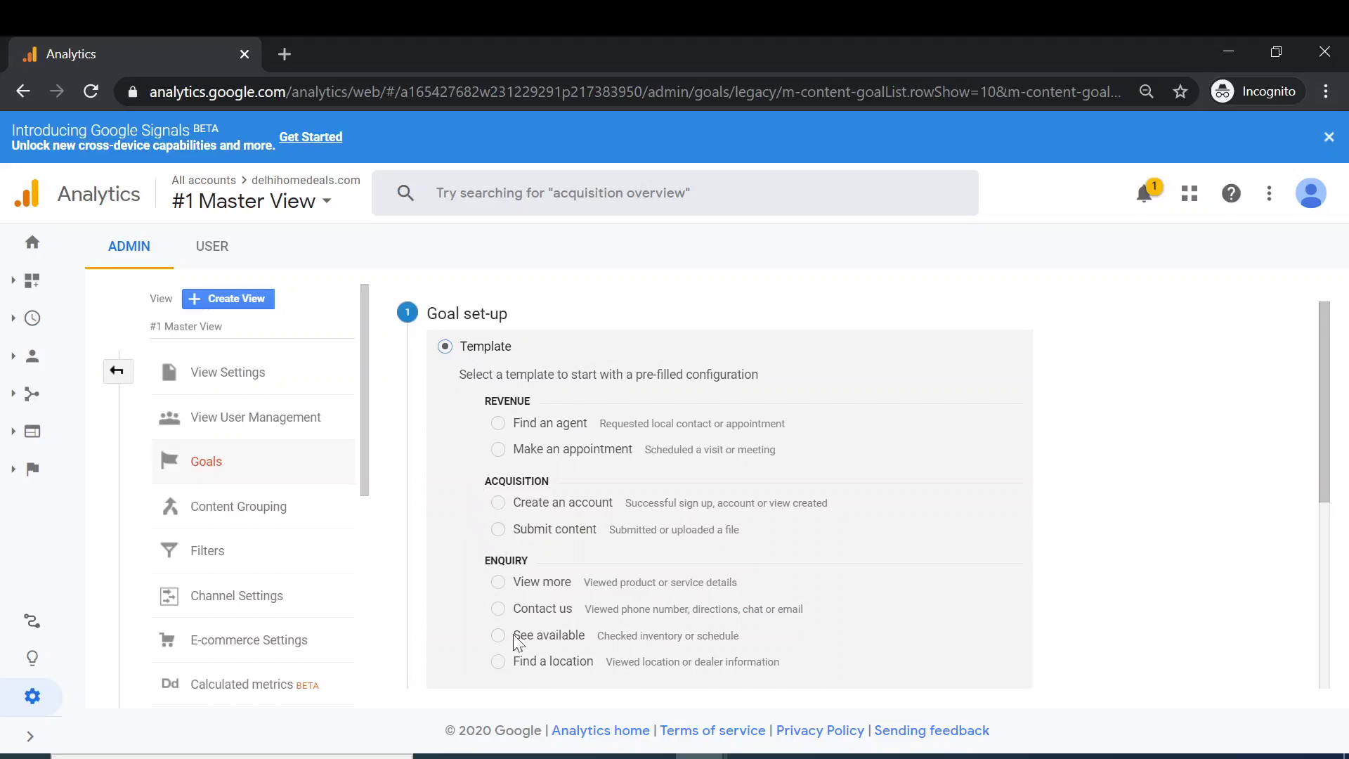
pyautogui.scroll(-2, 480, 587)
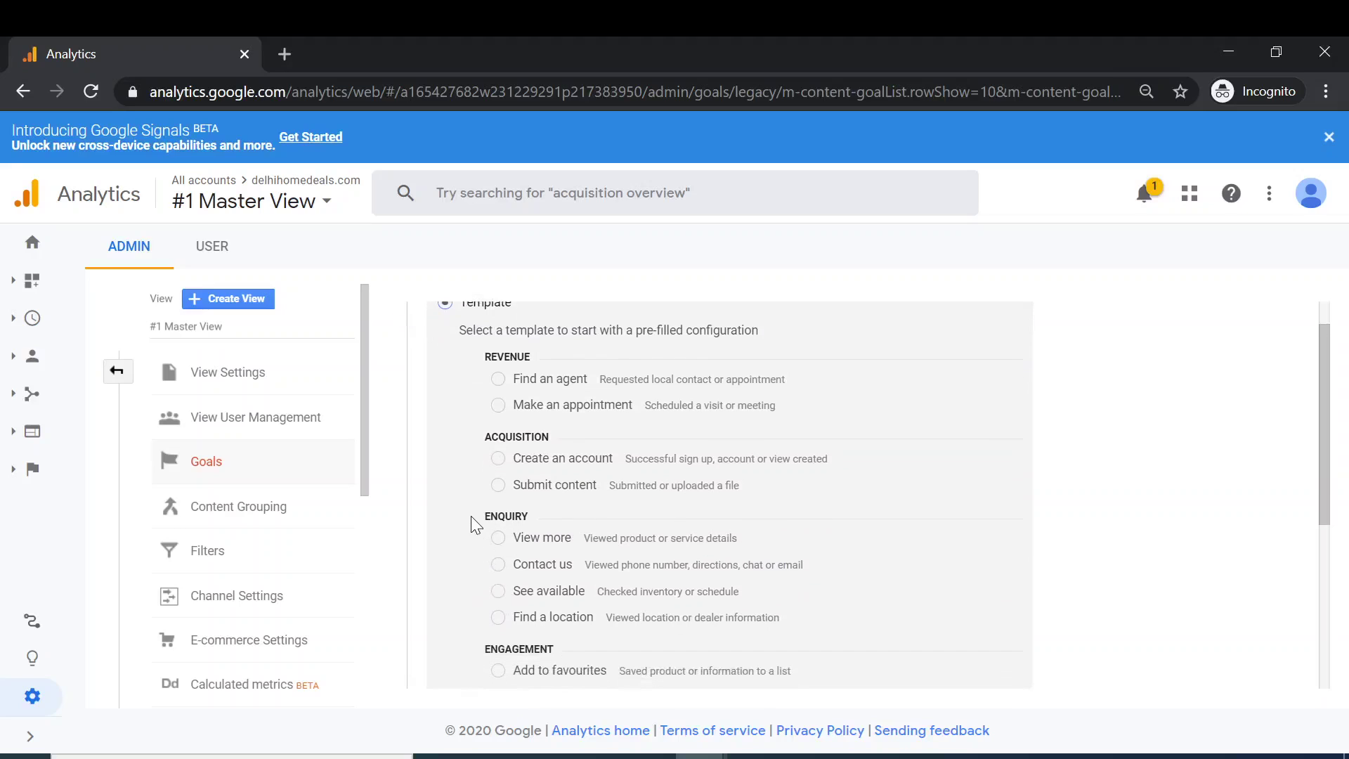
pyautogui.click(498, 476)
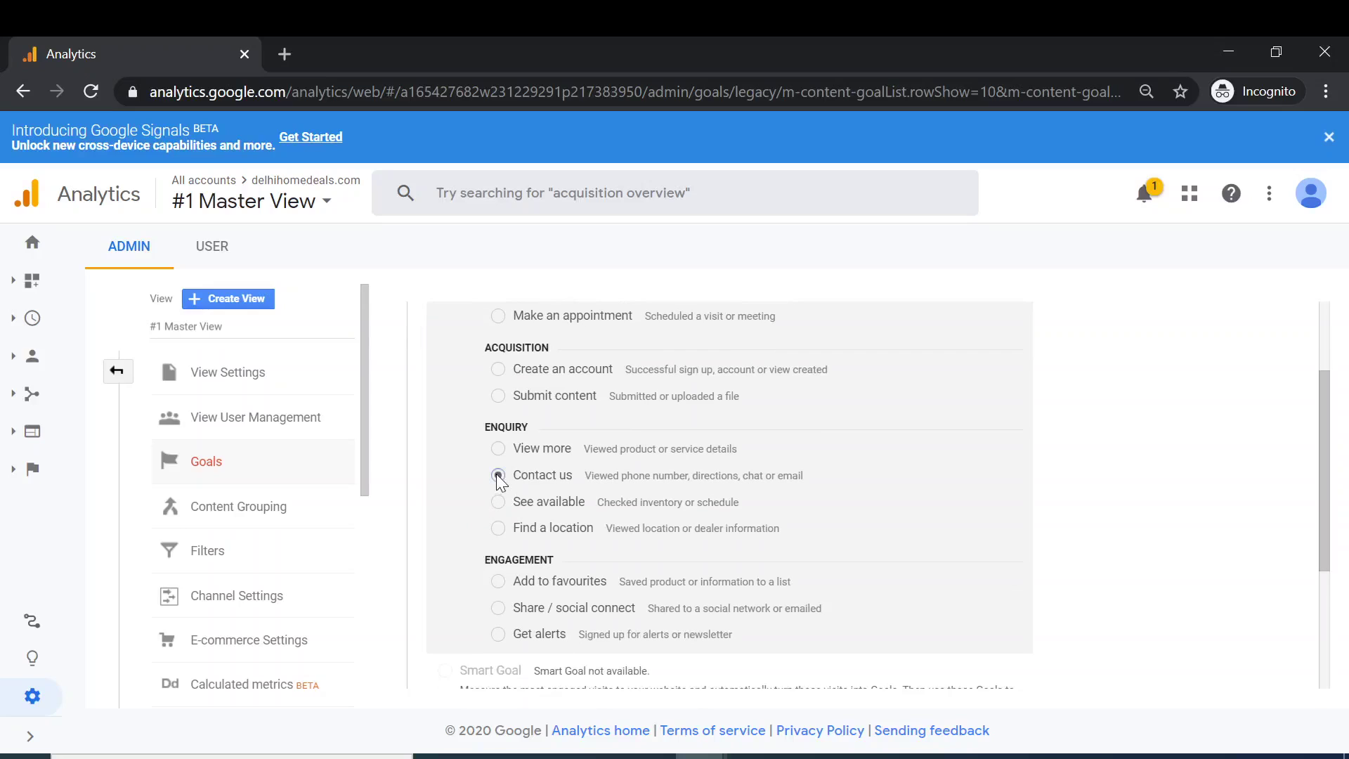
pyautogui.scroll(-3, 496, 478)
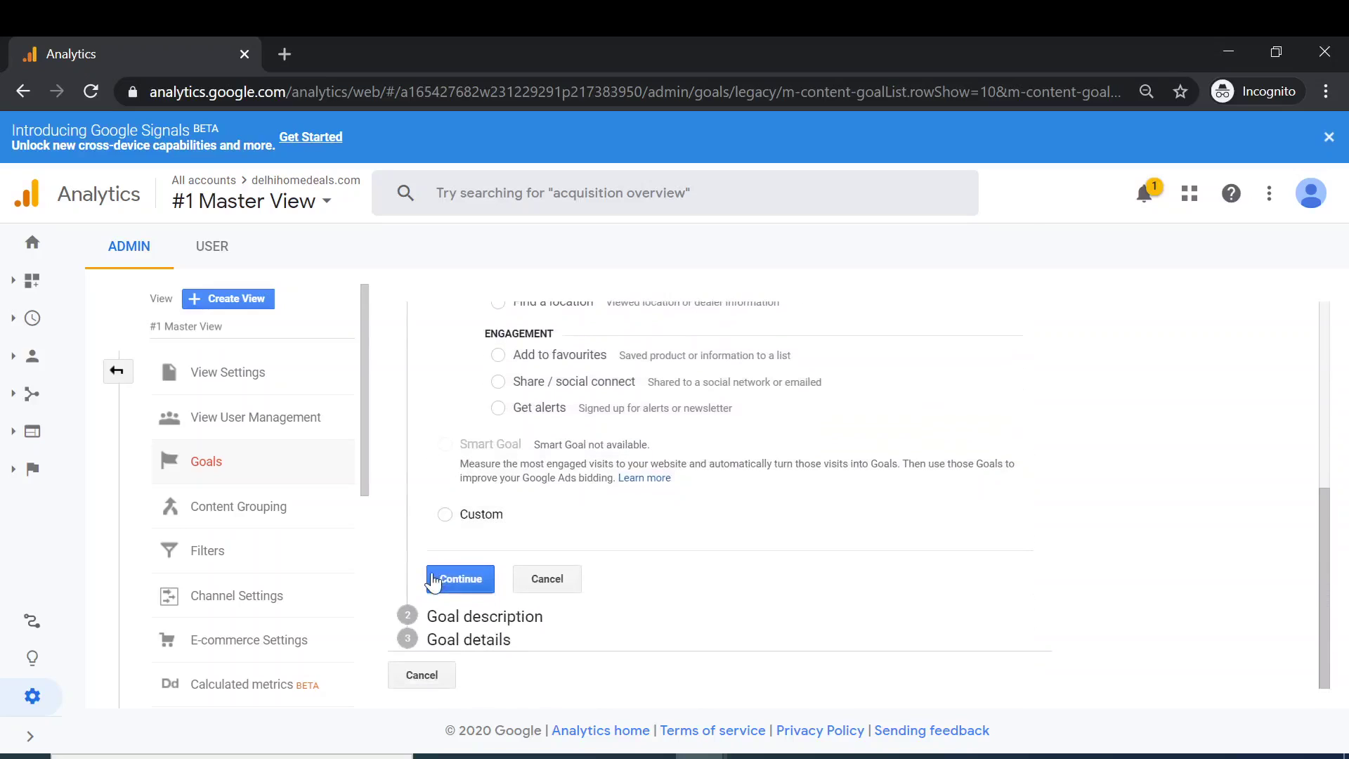
pyautogui.click(446, 580)
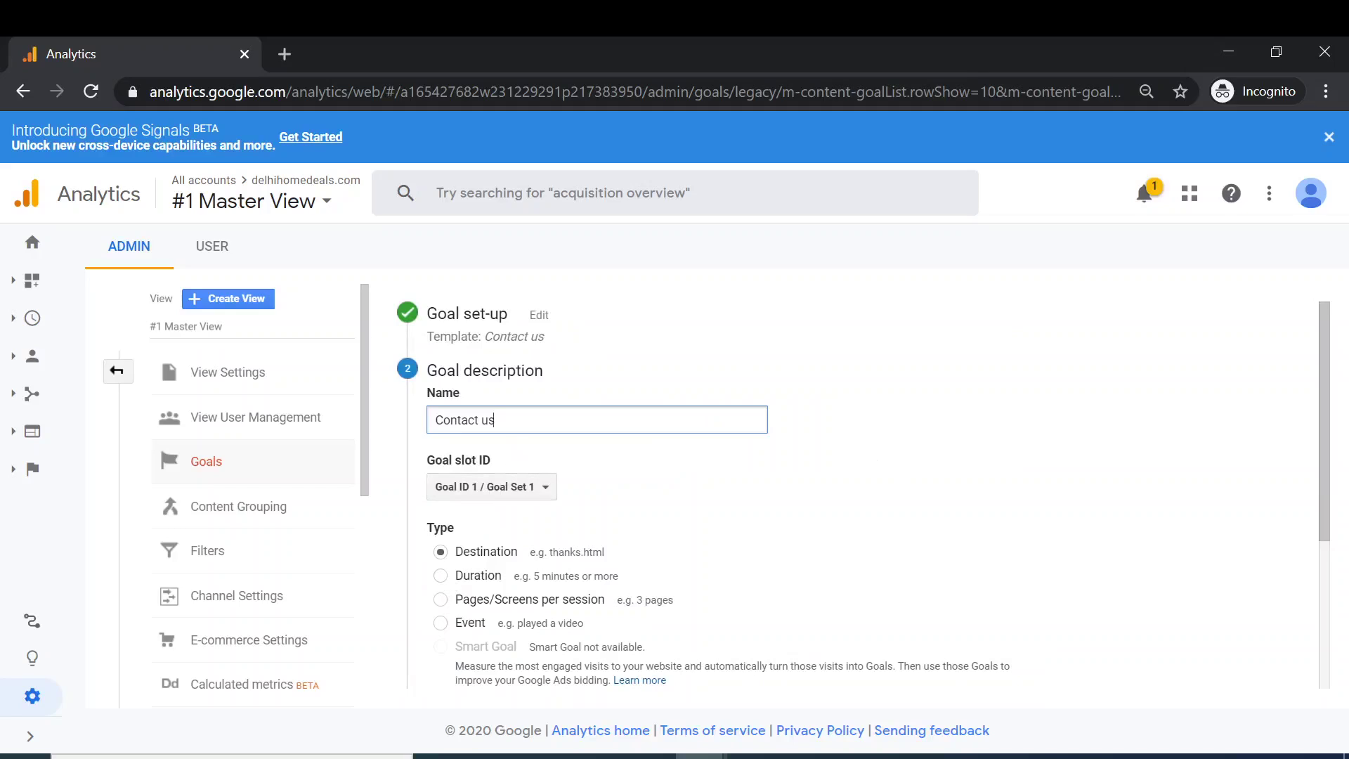
# Name the goal "Forms Submitted", keep the Destination type and continue to the goal details
pyautogui.hotkey('ctrl', 'a')
pyautogui.write('Forms Submiited')
pyautogui.rightClick(485, 422)
pyautogui.click(547, 437)
pyautogui.scroll(-2, 450, 422)
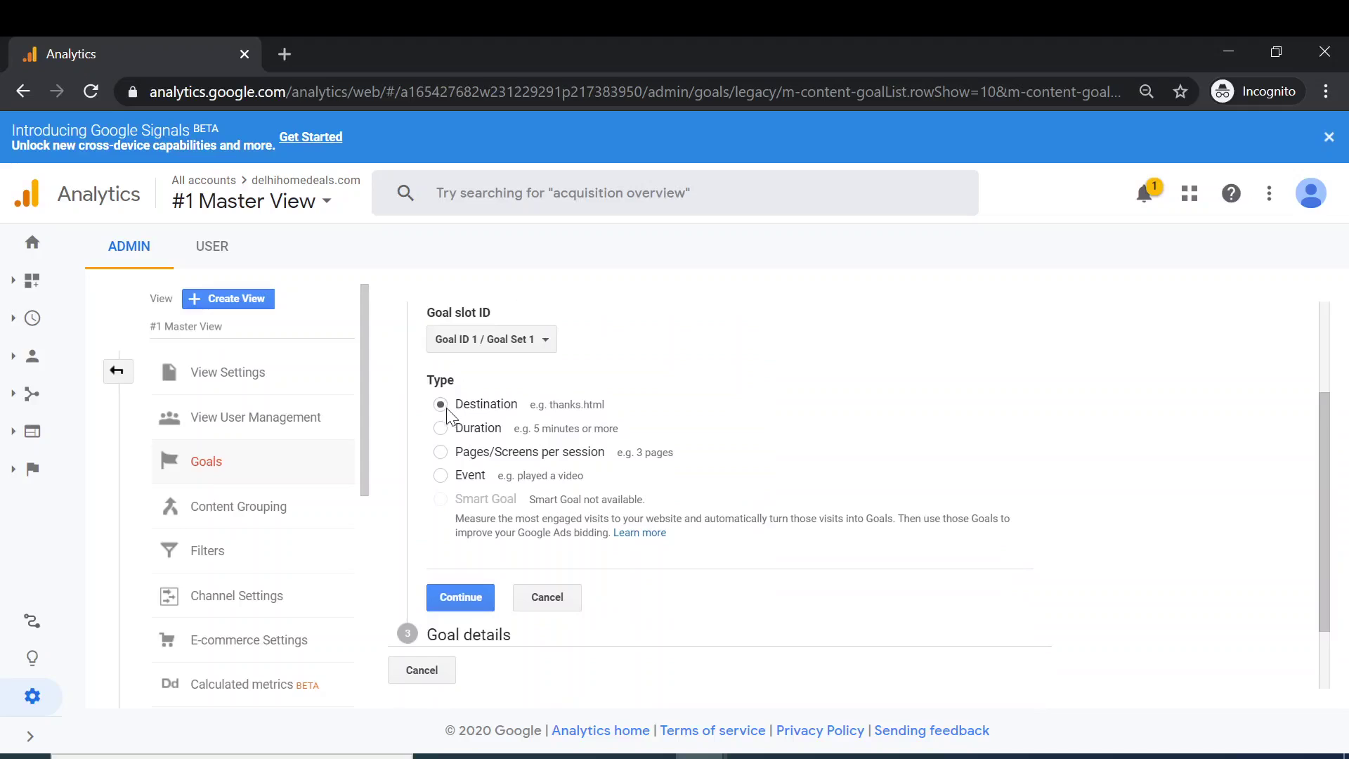
pyautogui.scroll(-1, 446, 415)
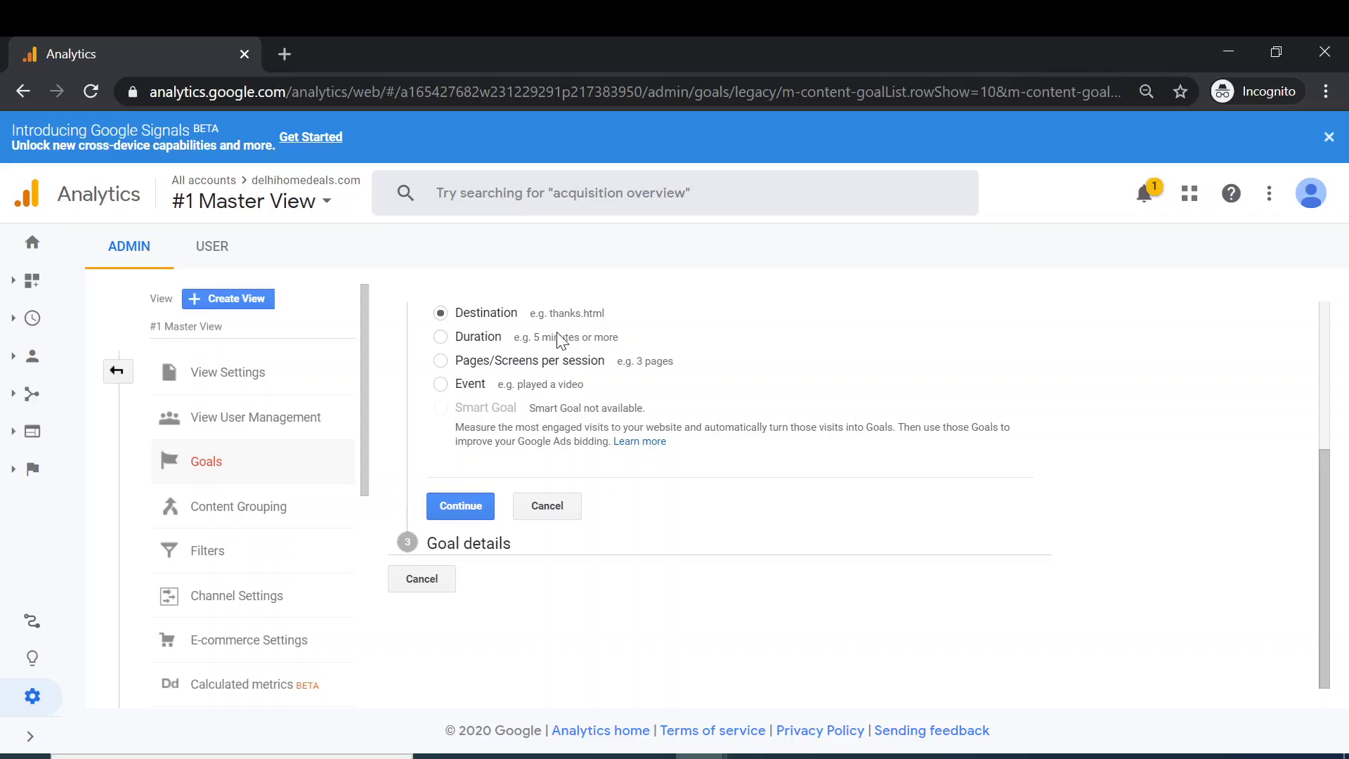
pyautogui.click(472, 511)
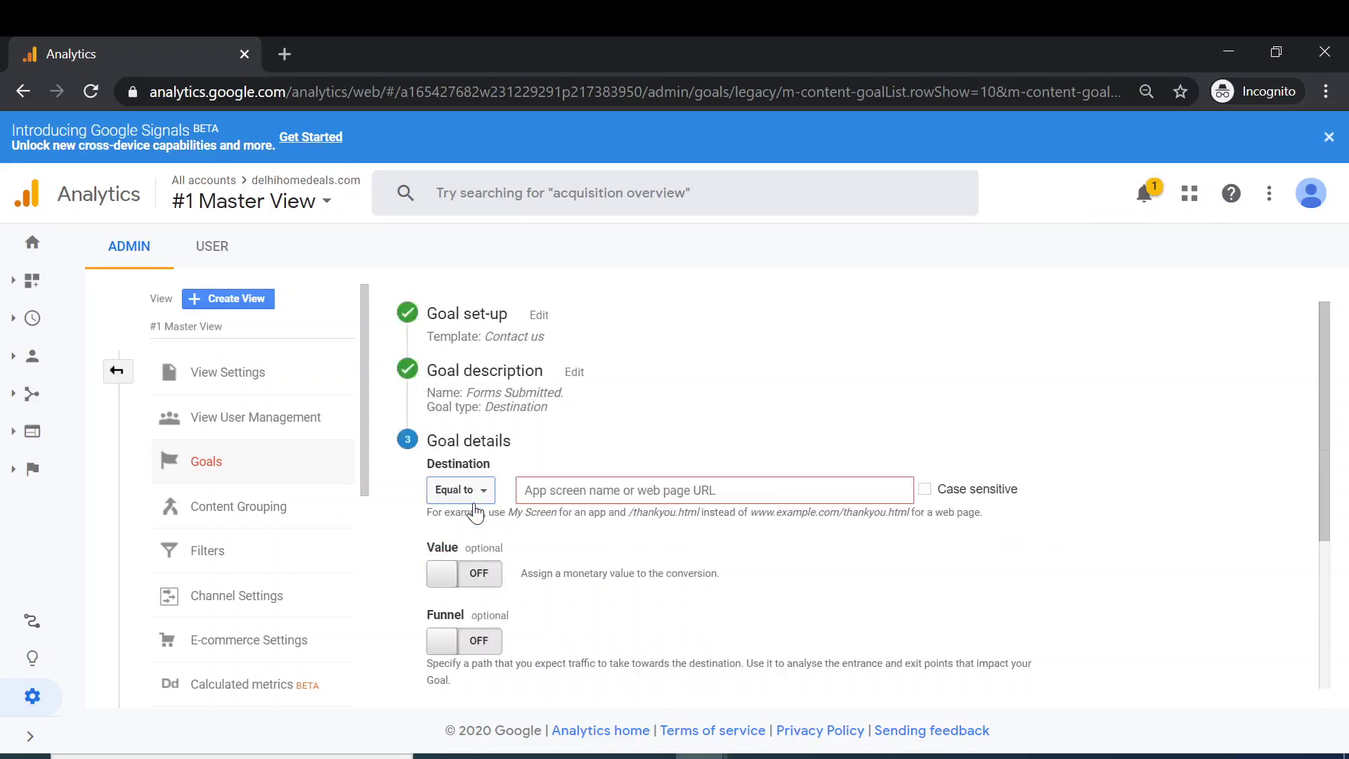
# Set the goal's destination match condition to Equal to and go to the page URL field
pyautogui.scroll(-1, 475, 514)
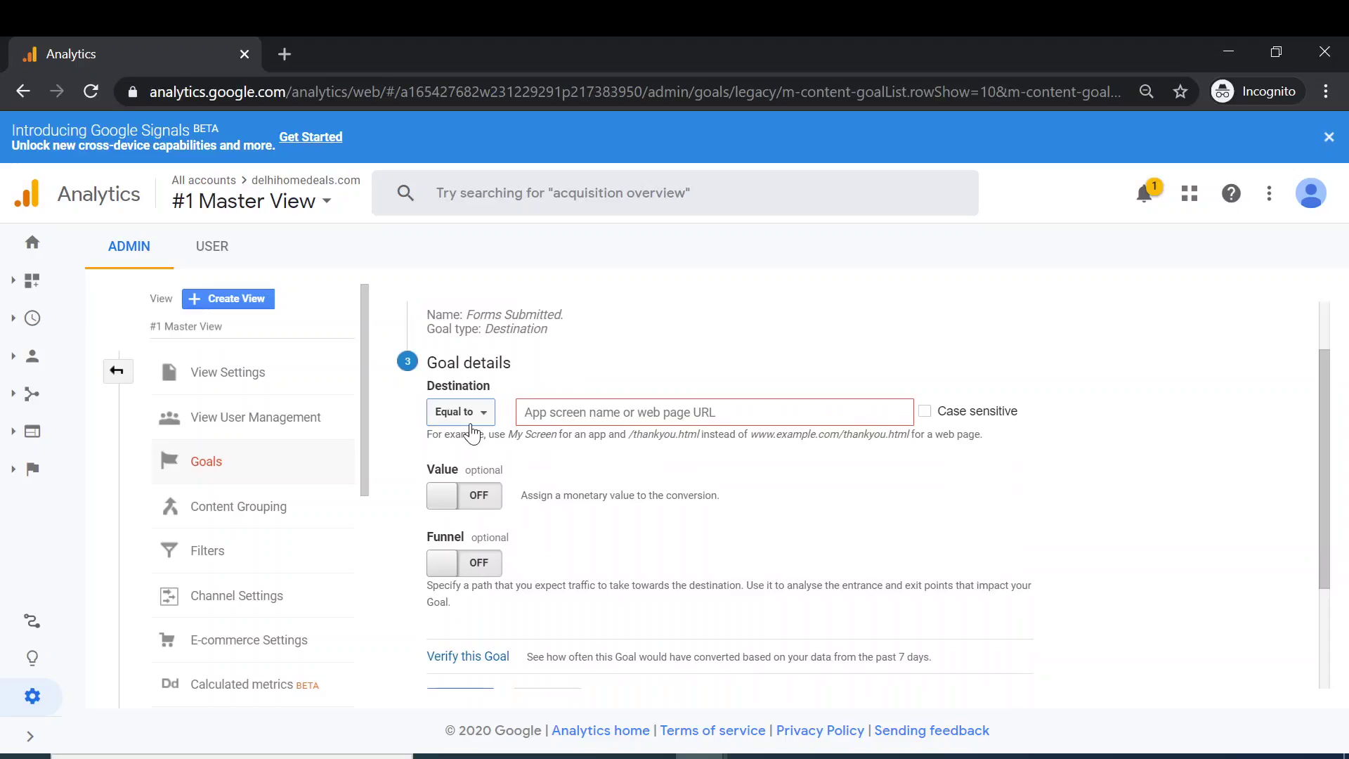
pyautogui.click(480, 420)
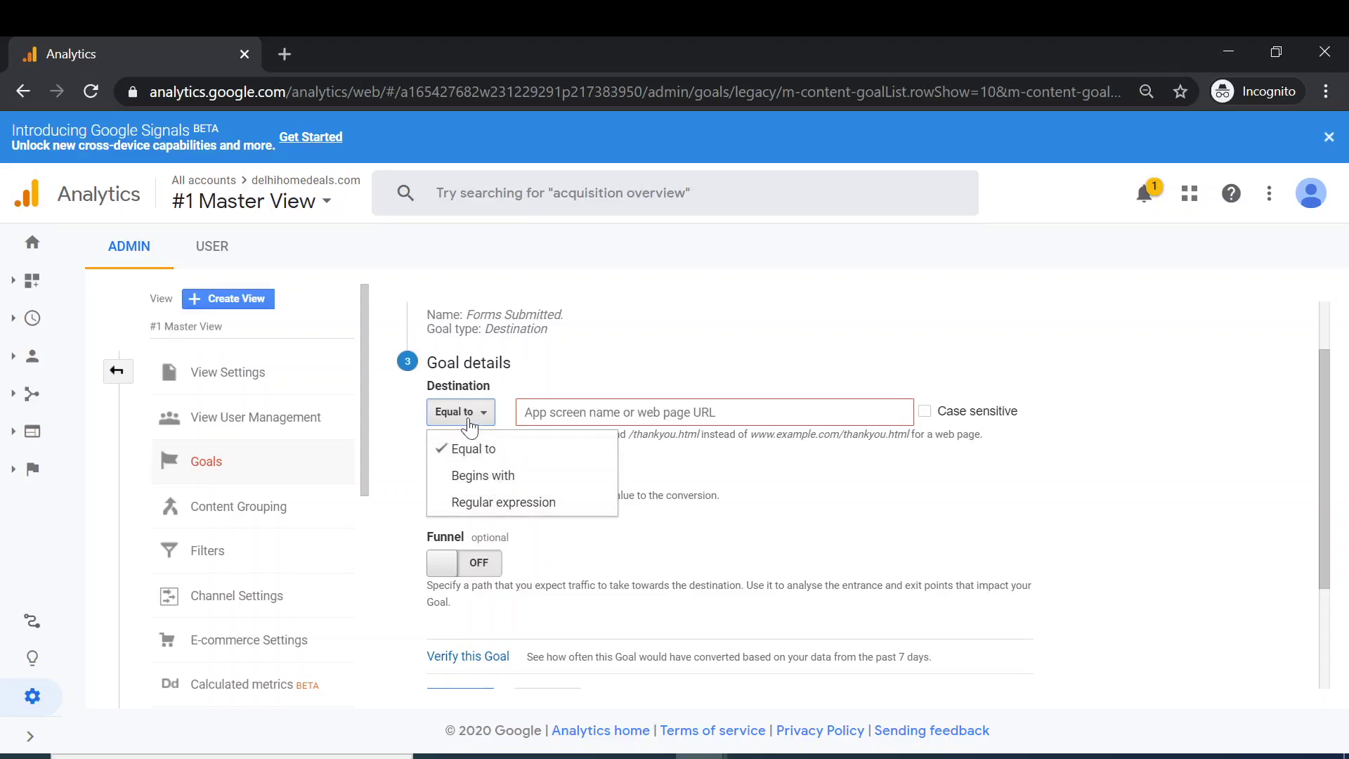
pyautogui.click(484, 451)
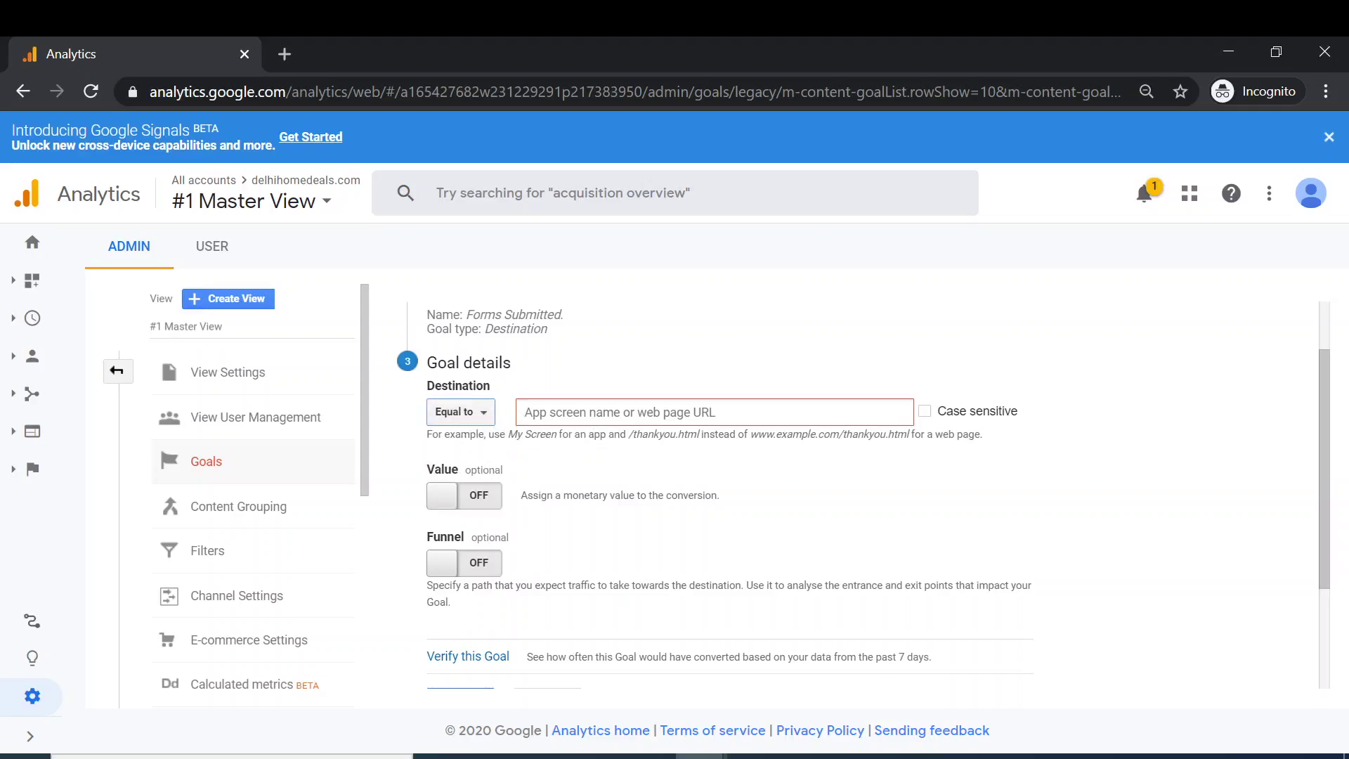
pyautogui.click(590, 413)
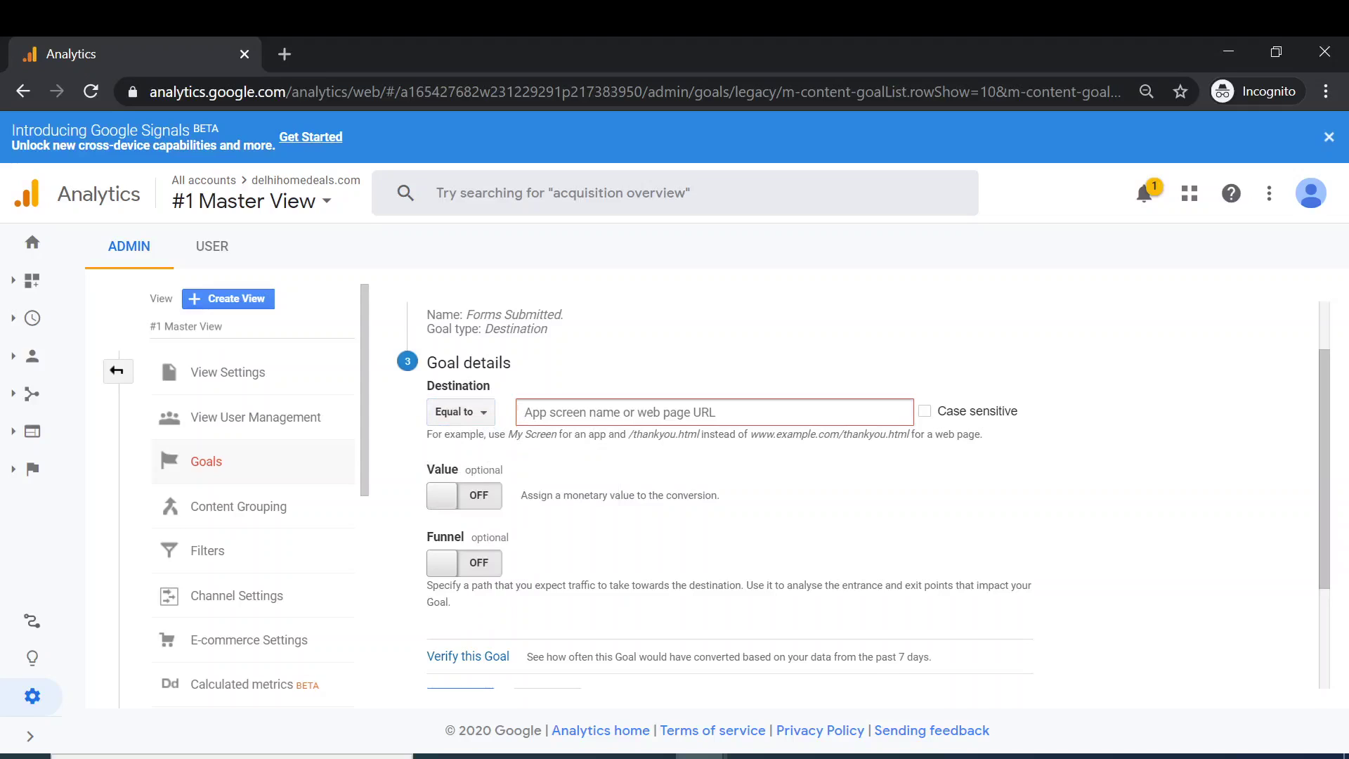
# Open the websitemakerindia.tech website in a new browser tab
pyautogui.click(297, 52)
pyautogui.write('d')
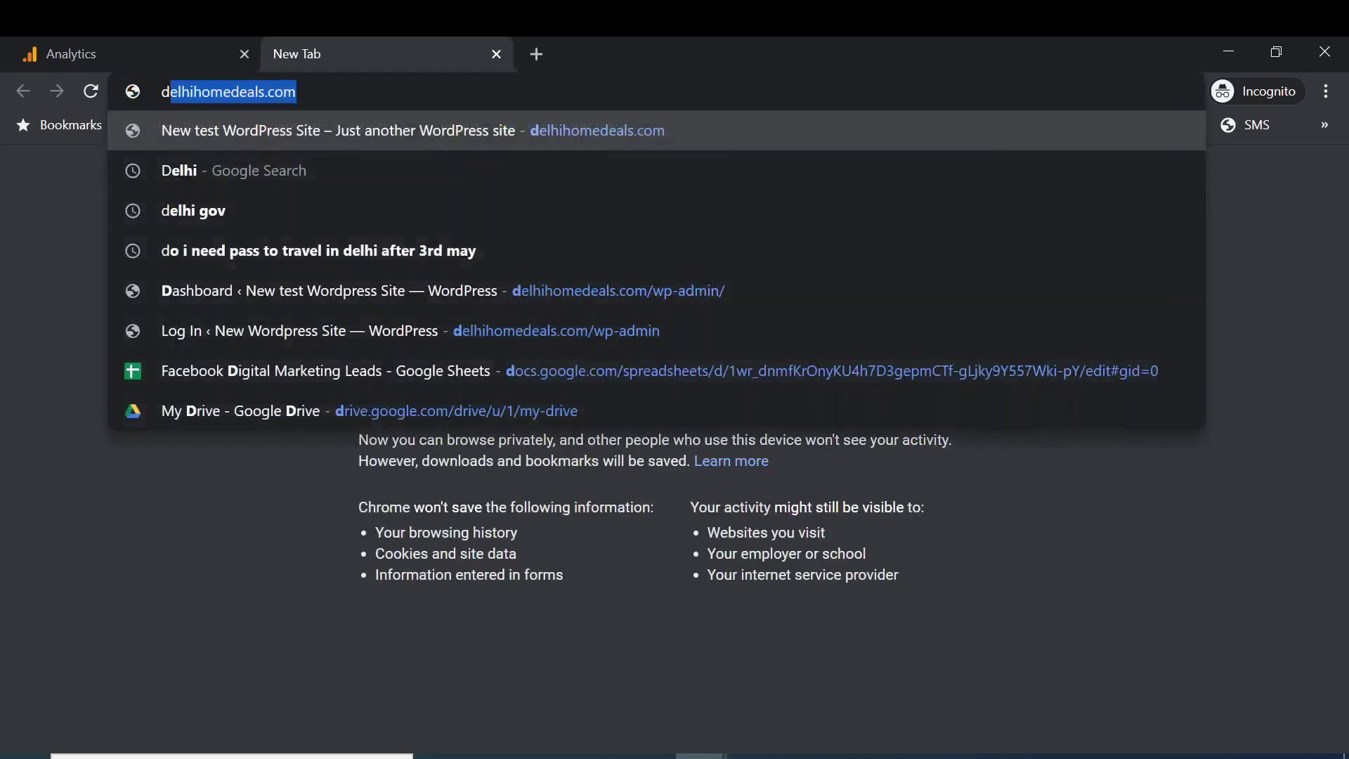
pyautogui.write('elhhi')
pyautogui.press('BackSpace')
pyautogui.press('BackSpace')
pyautogui.write('ihome')
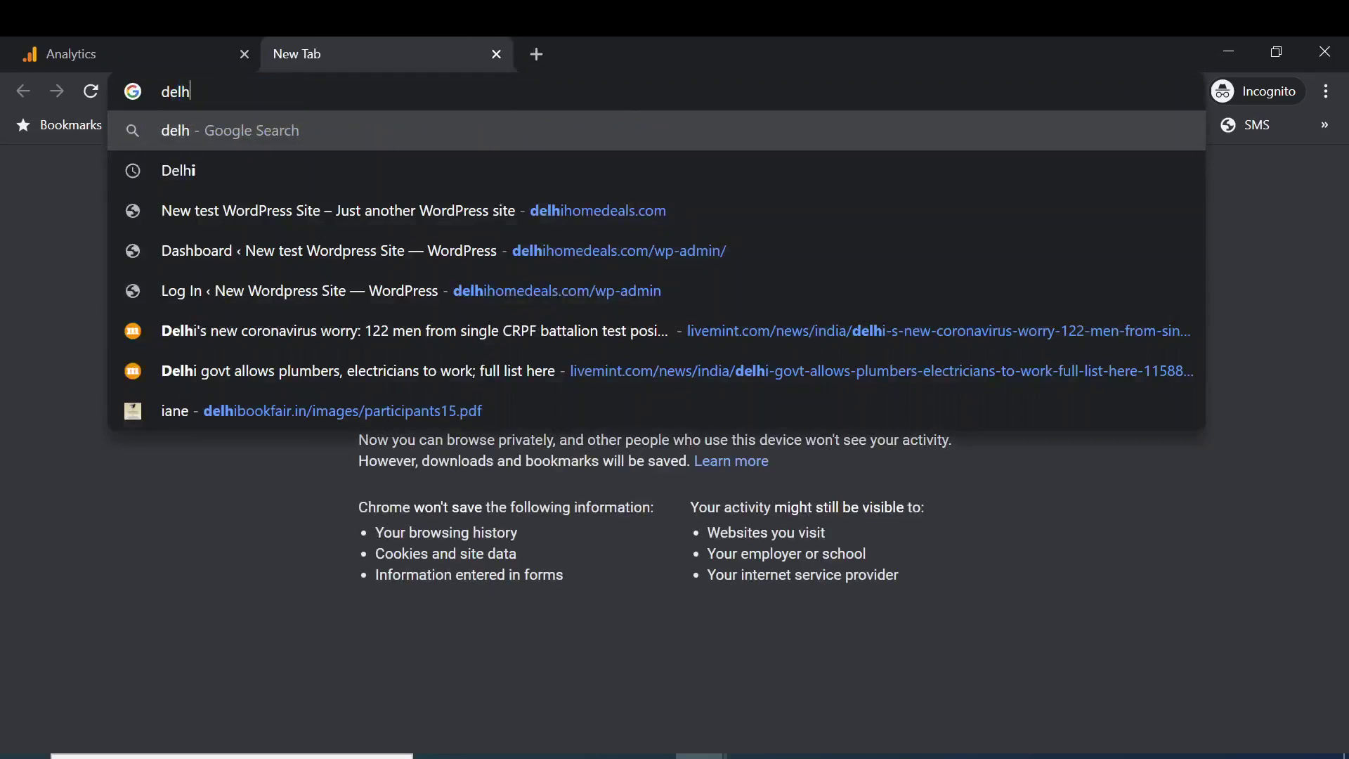
pyautogui.hotkey('ctrl', 'a')
pyautogui.write('website')
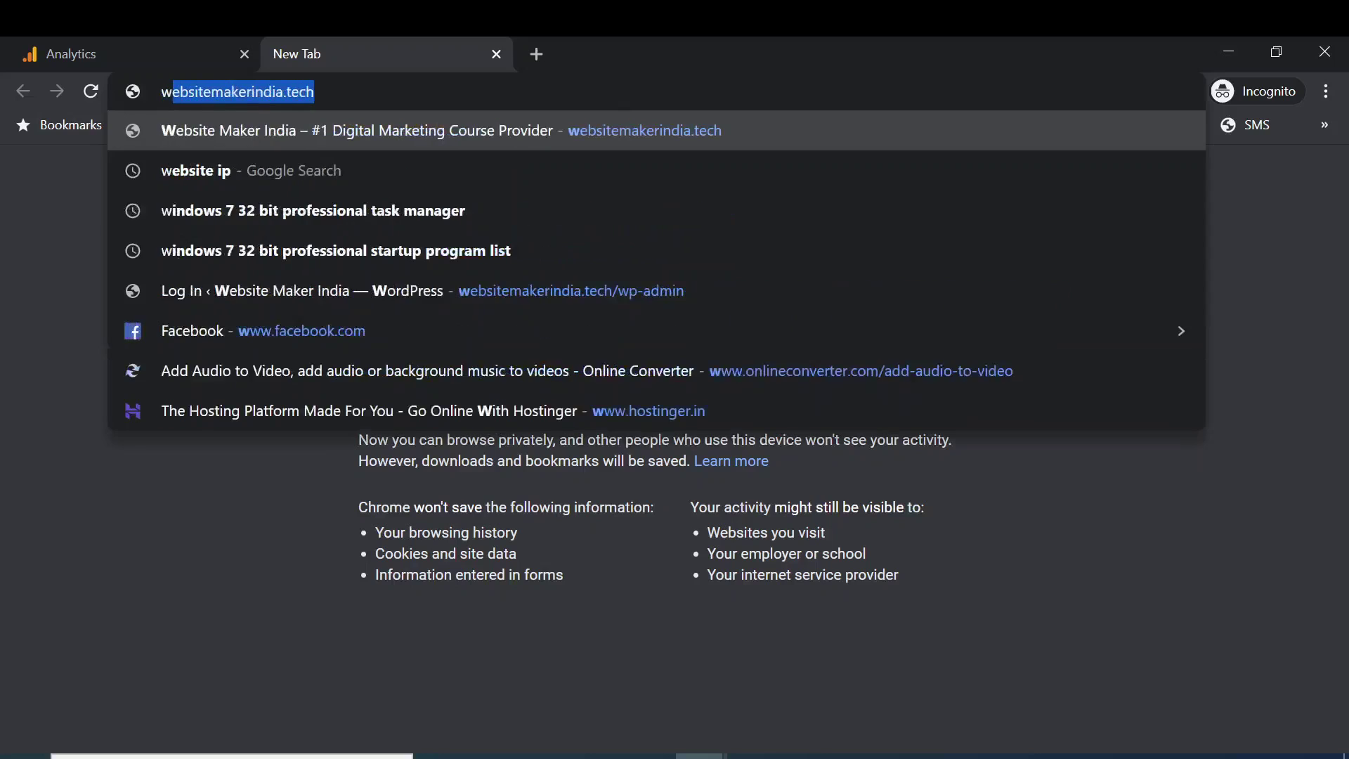
pyautogui.press('Return')
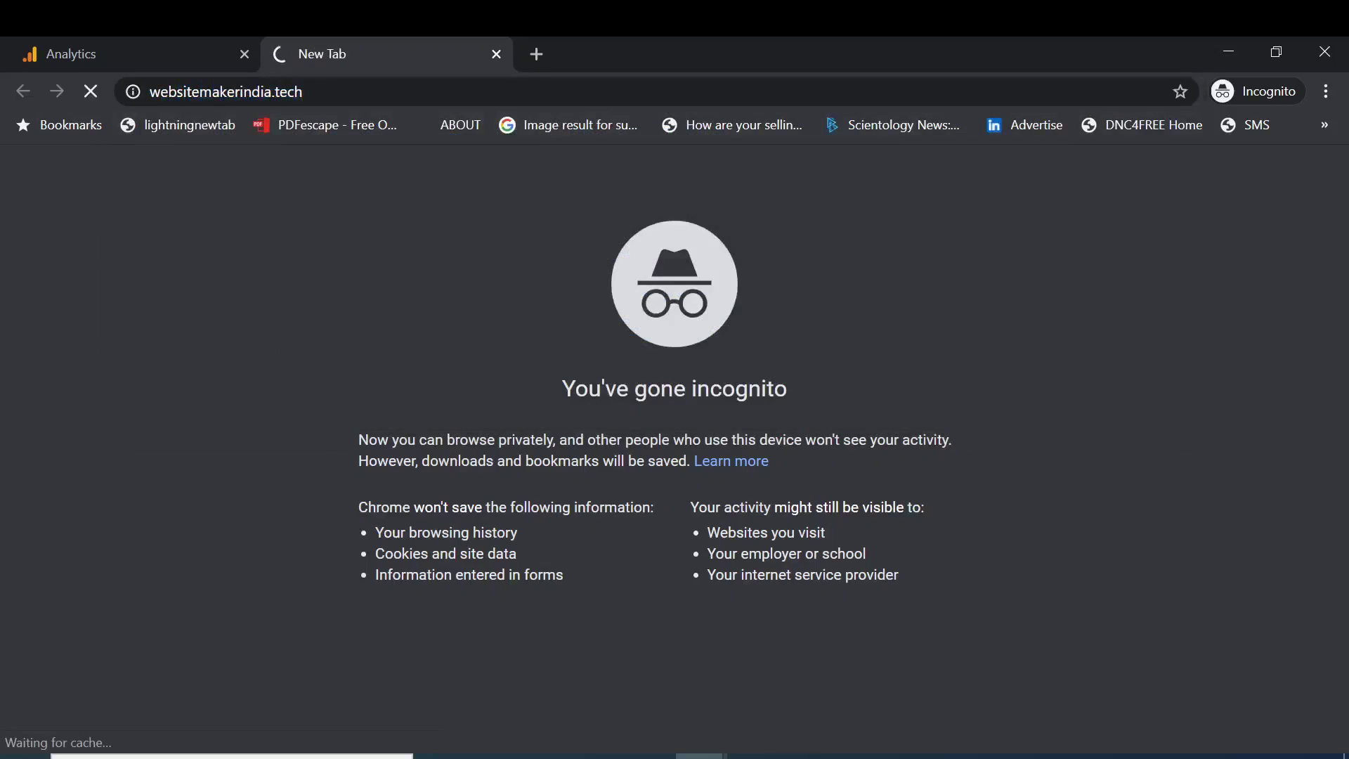
pyautogui.click(248, 62)
pyautogui.click(340, 43)
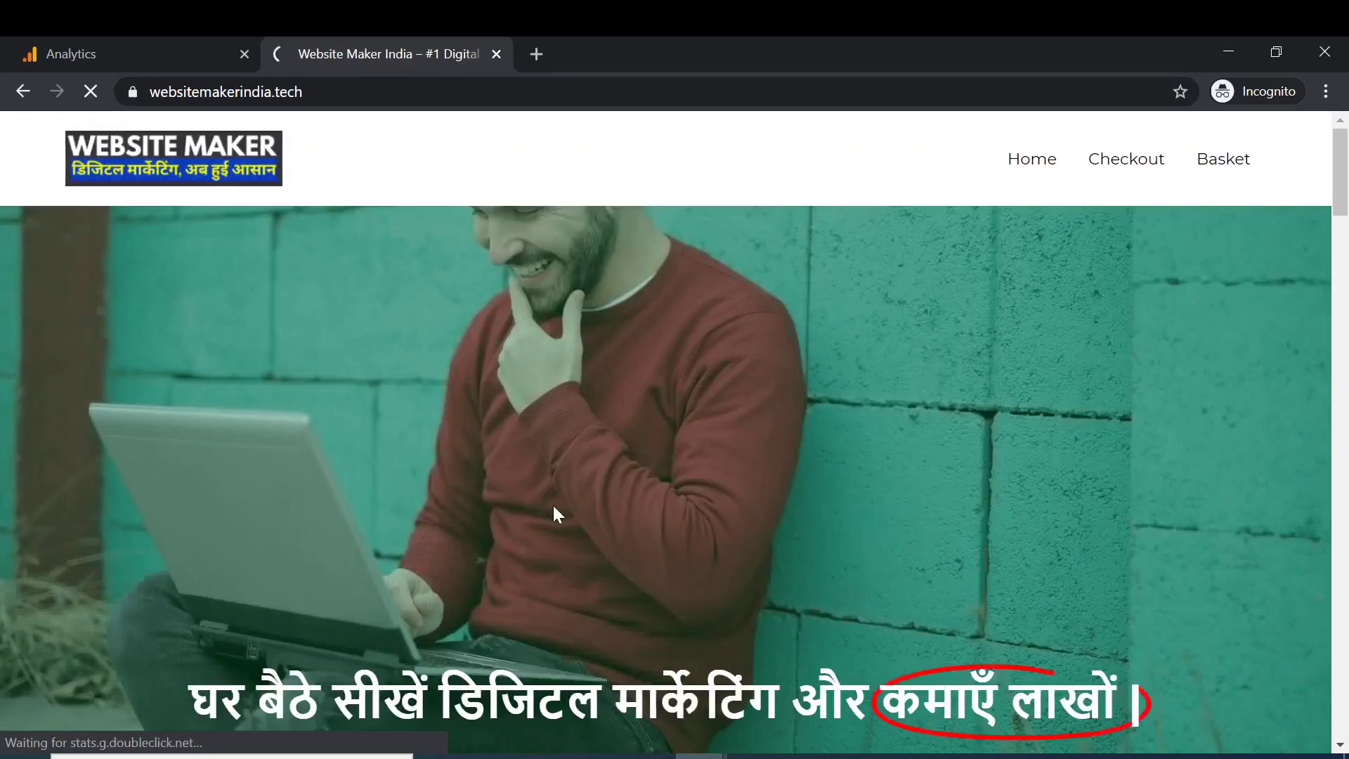
# Try to submit the site's Contact Us form with the name "Test Data", a mobile number and the message "Hi This is a test form."
pyautogui.scroll(-10, 554, 515)
pyautogui.click(552, 515)
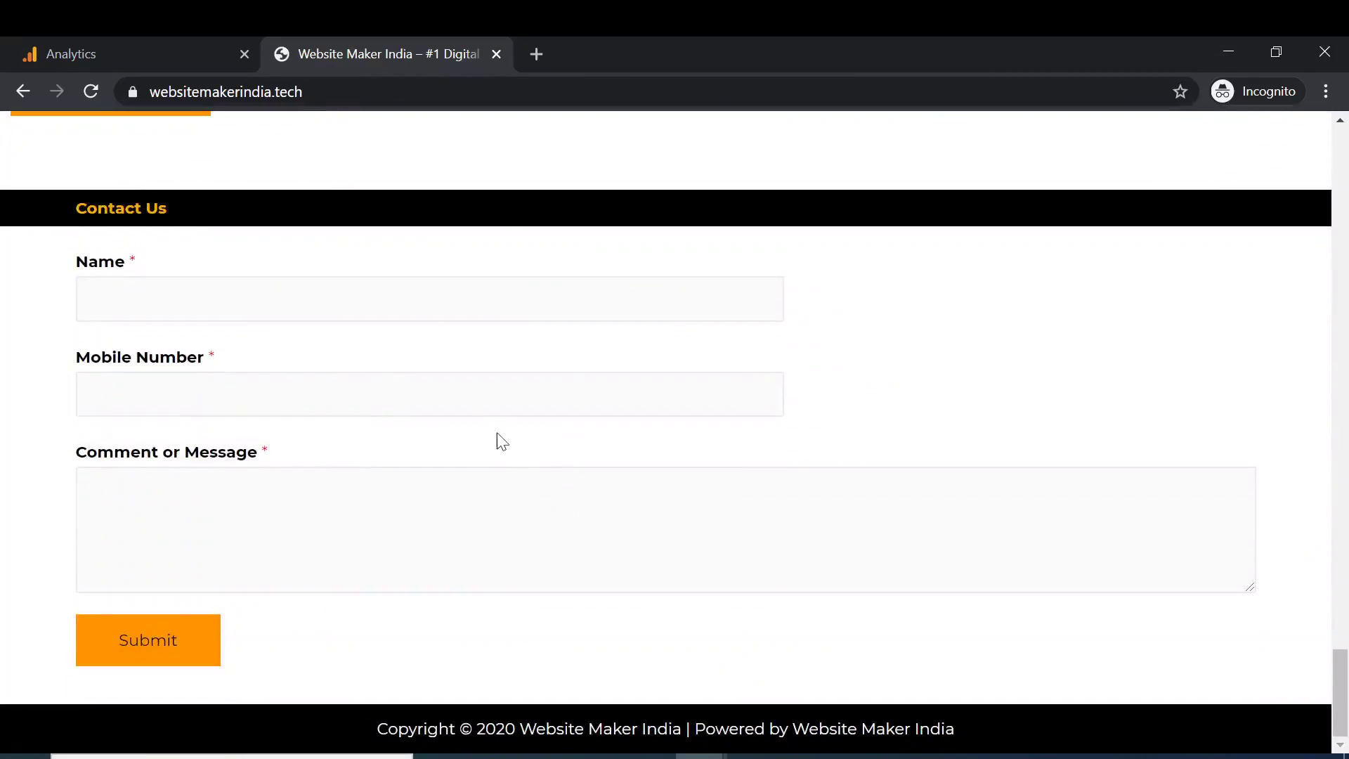
pyautogui.click(429, 299)
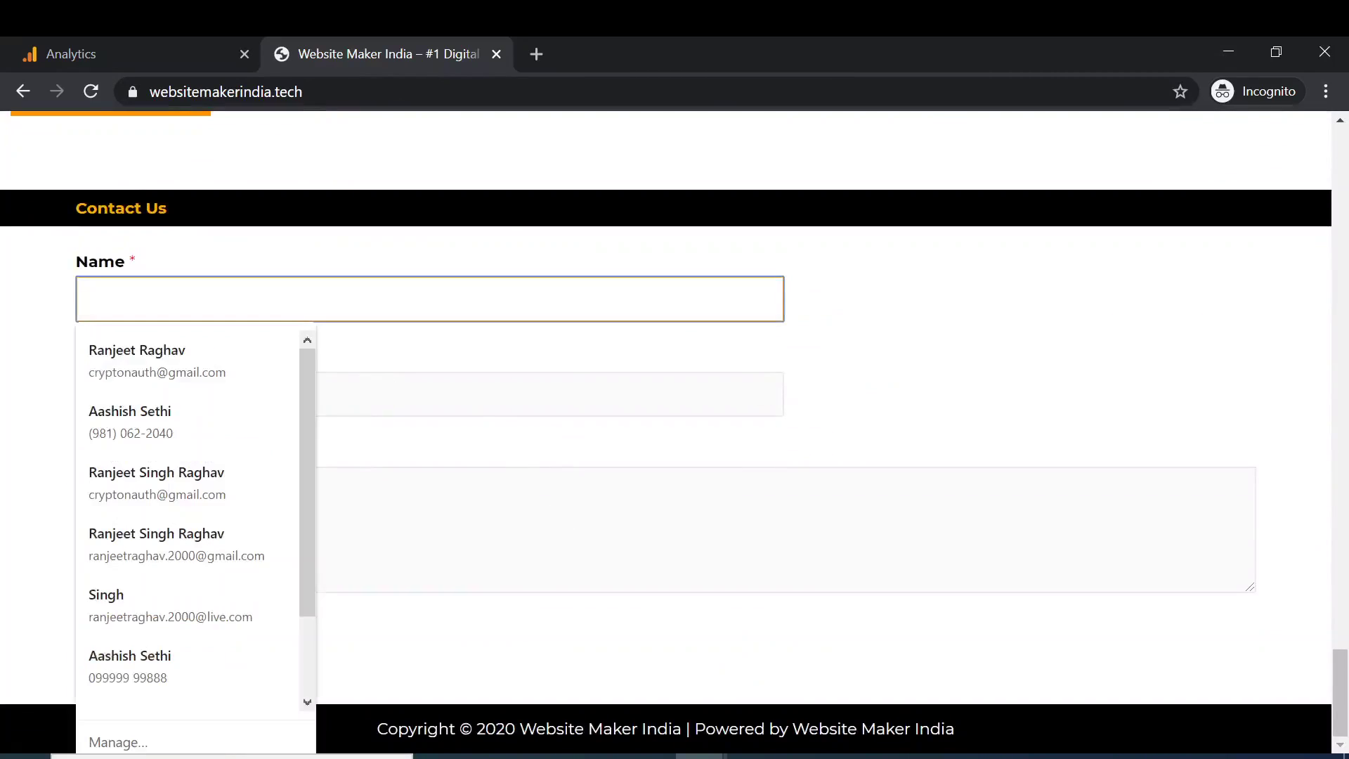
pyautogui.write('Test D')
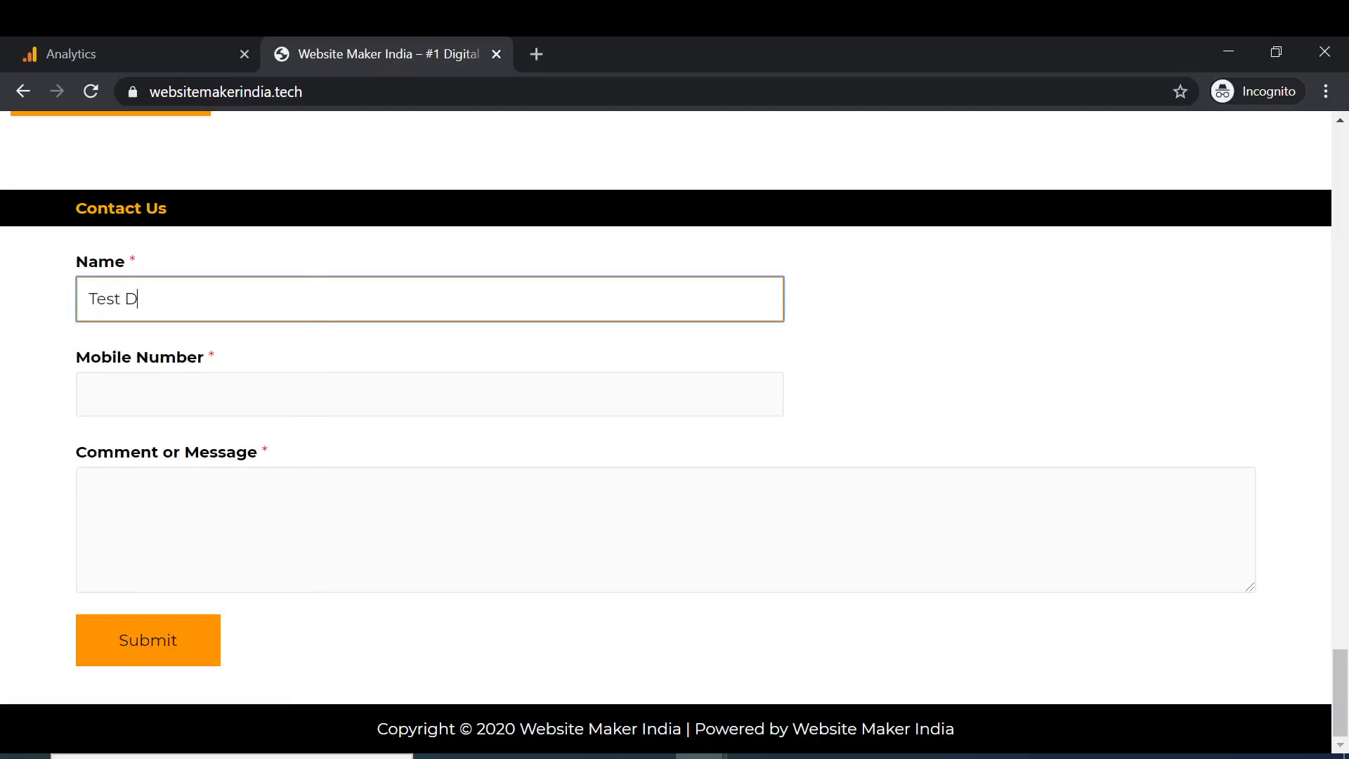
pyautogui.write('ata')
pyautogui.click(429, 394)
pyautogui.write('8989898')
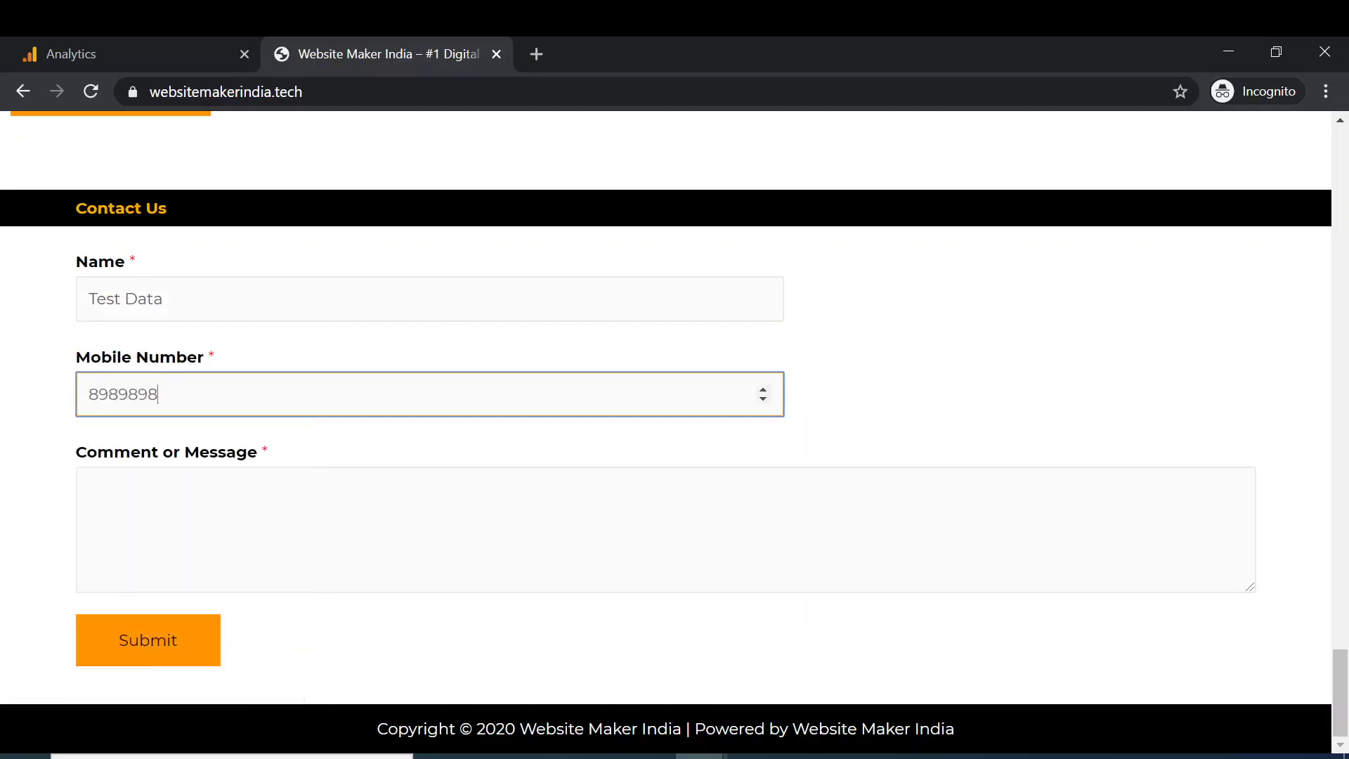
pyautogui.write('898')
pyautogui.click(90, 493)
pyautogui.write('Hi')
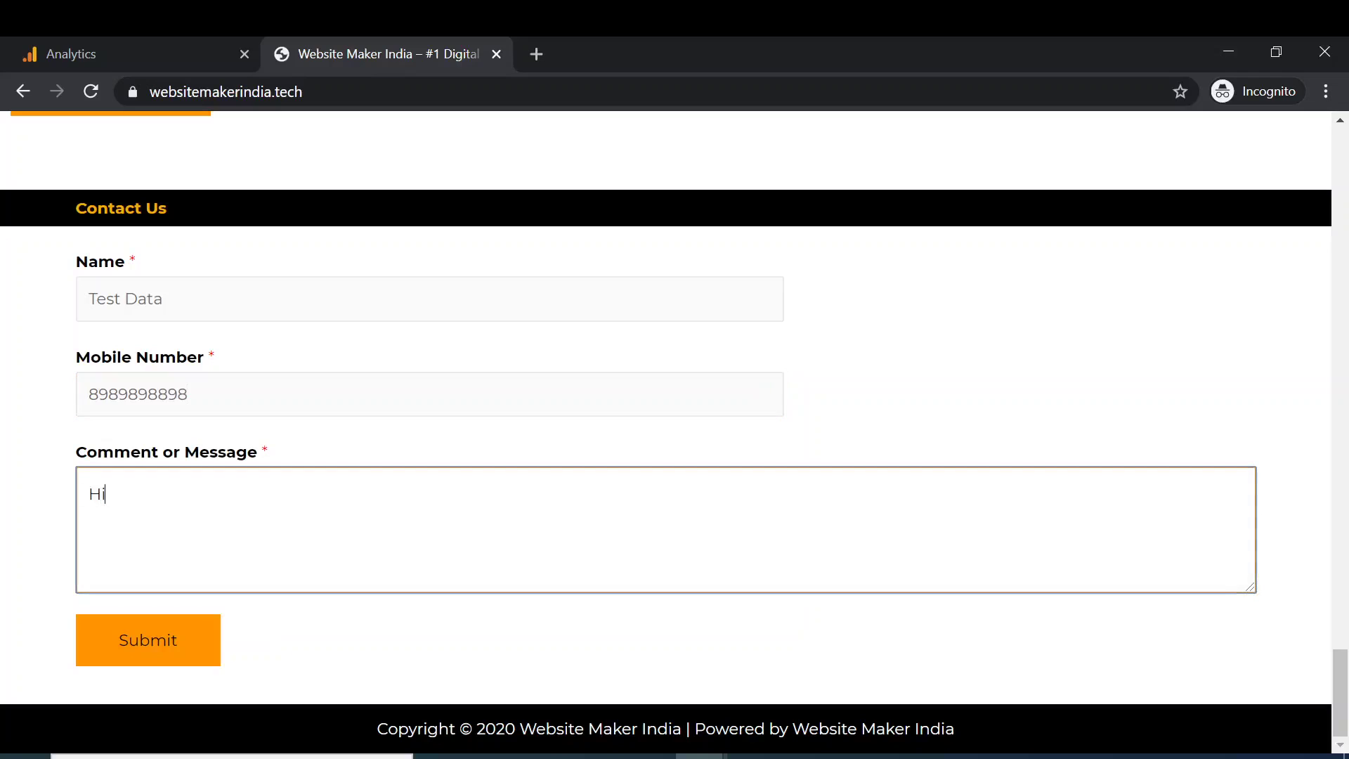
pyautogui.write(' This is a test form.')
pyautogui.click(144, 665)
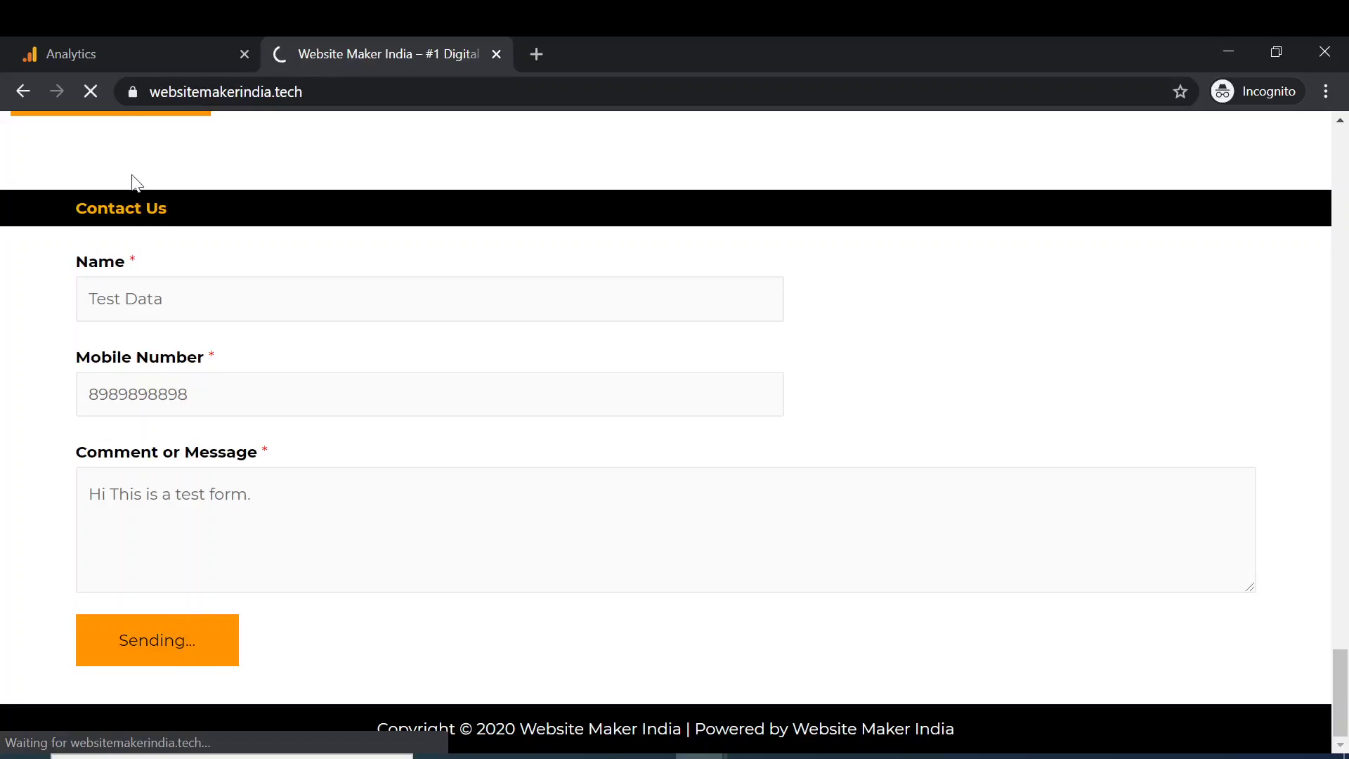
# Reload the website's page and submit the Contact Us form with the name "Dummy", a mobile number and the message "Test Data"
pyautogui.click(146, 49)
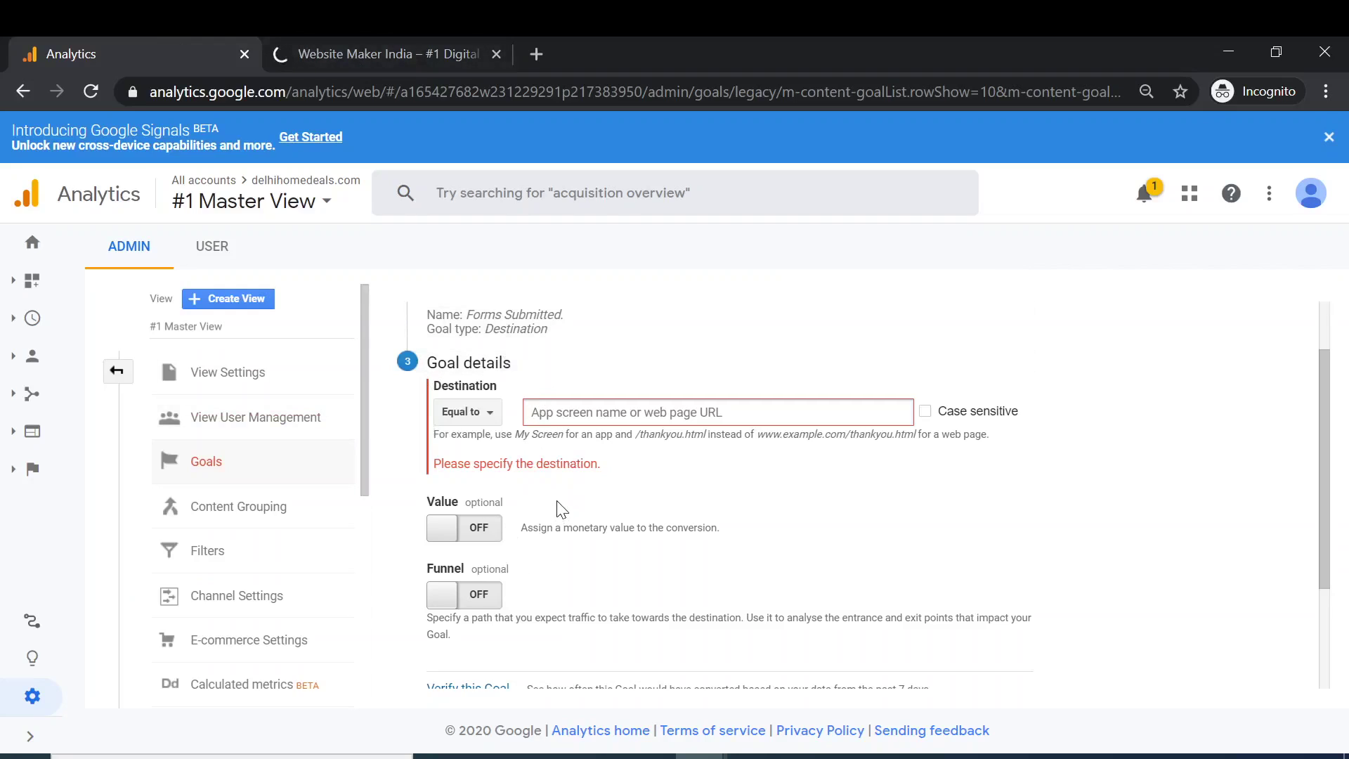
pyautogui.click(403, 38)
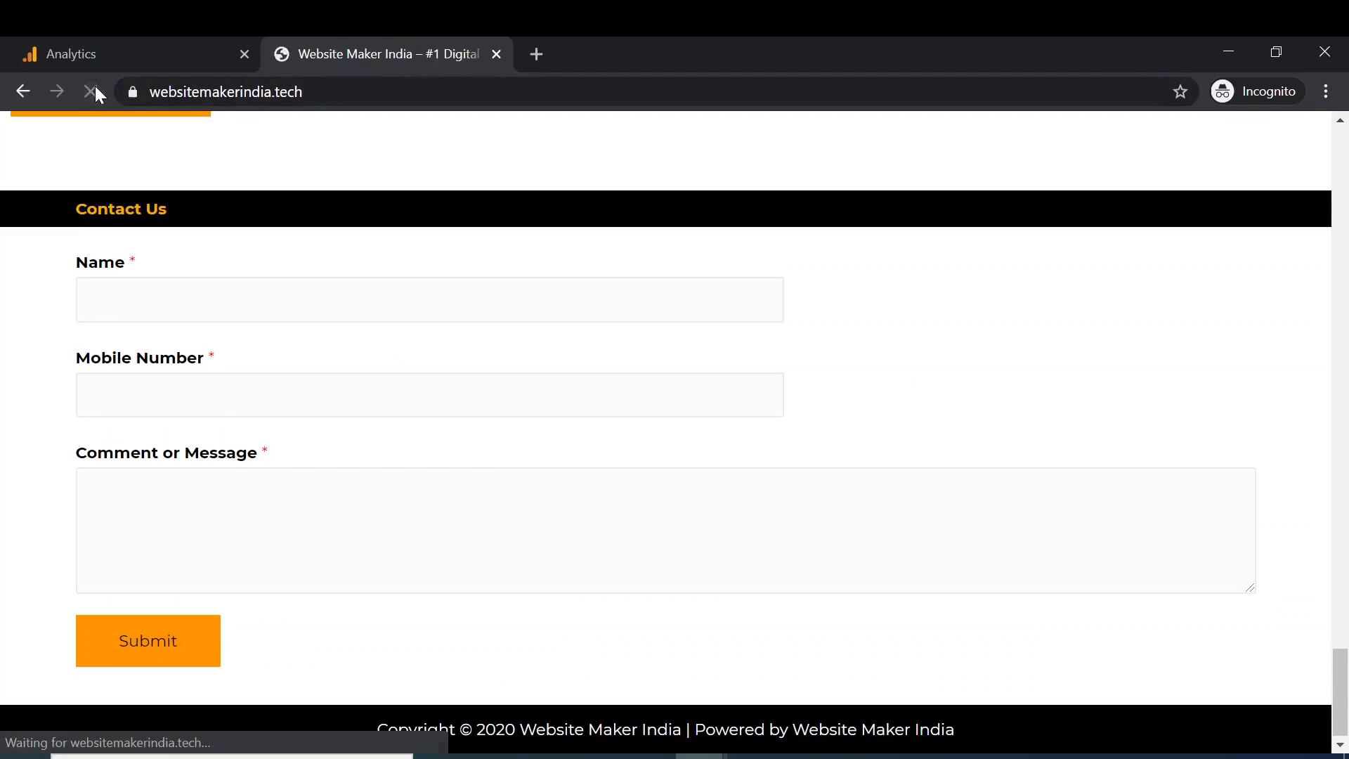
pyautogui.click(145, 650)
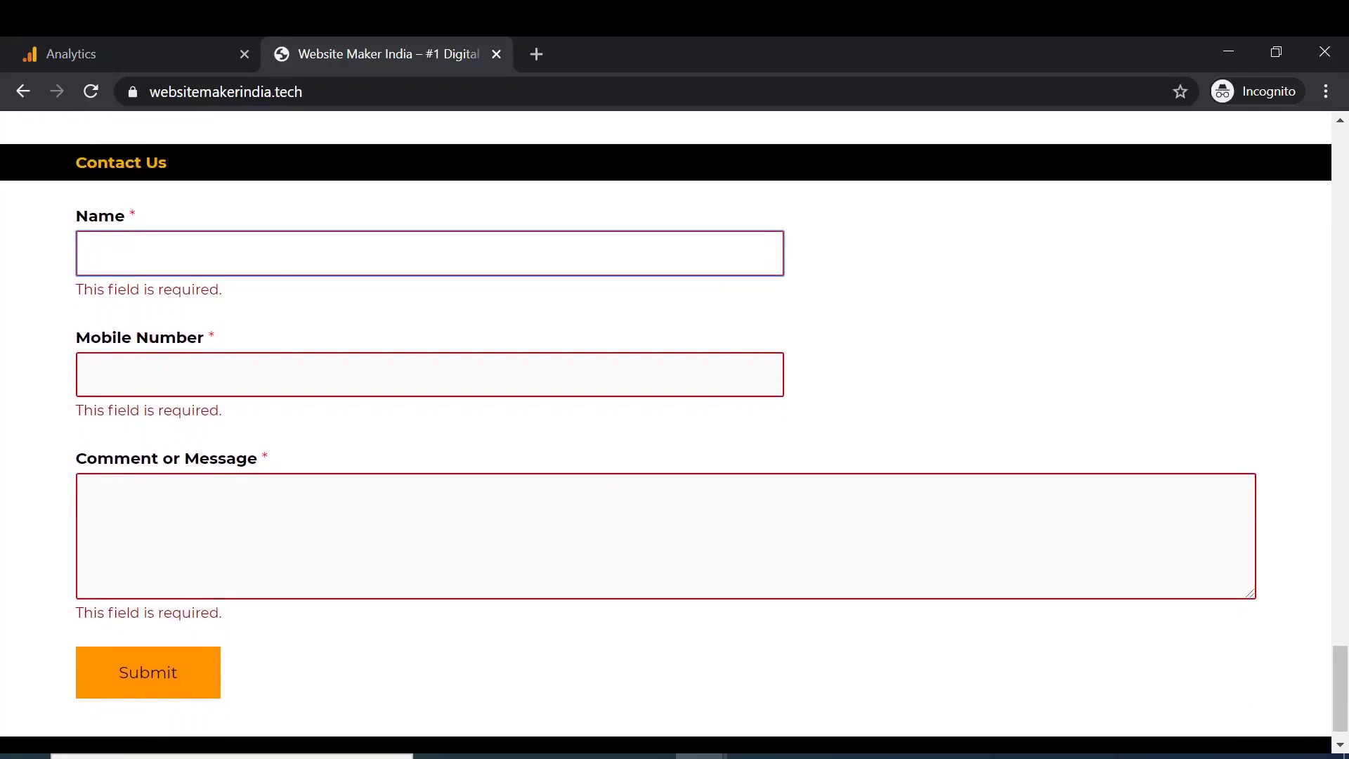
pyautogui.write('Dummy')
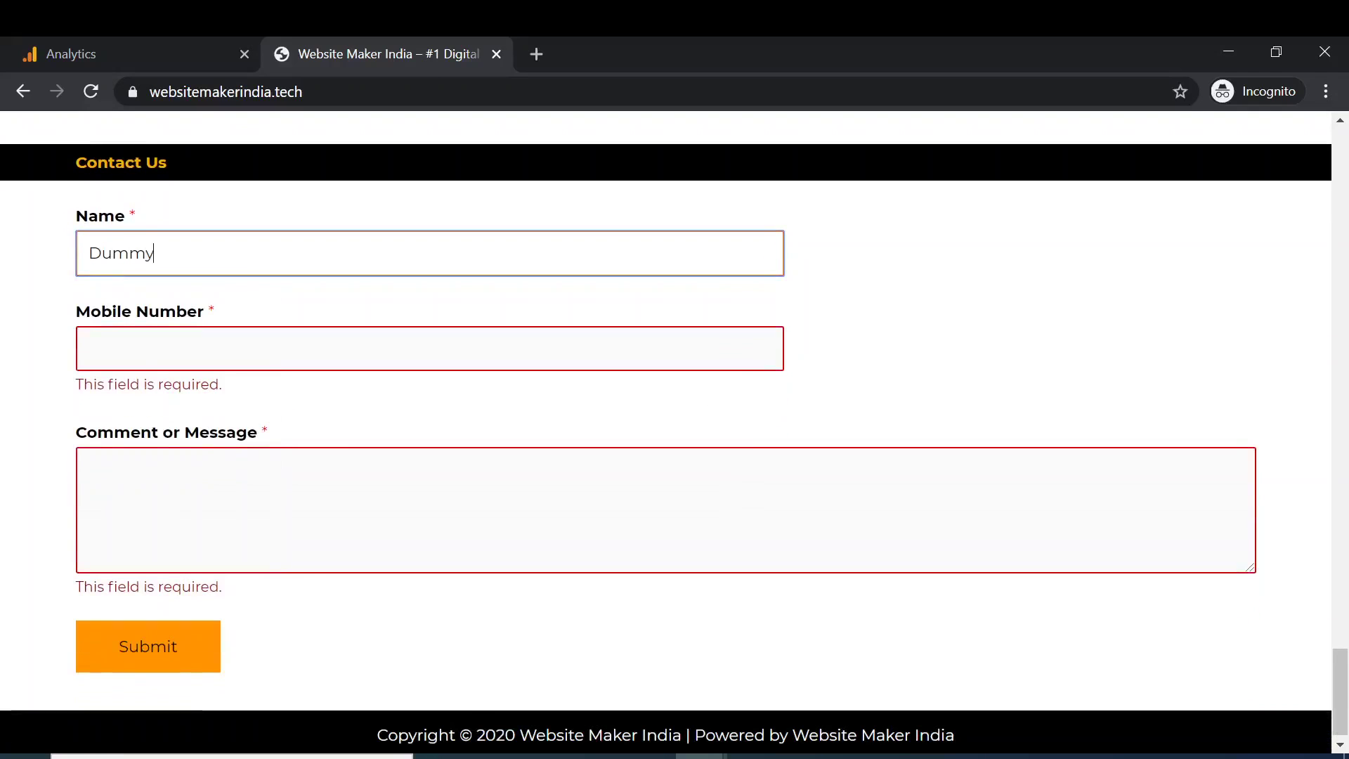
pyautogui.press('Tab')
pyautogui.write('998989898')
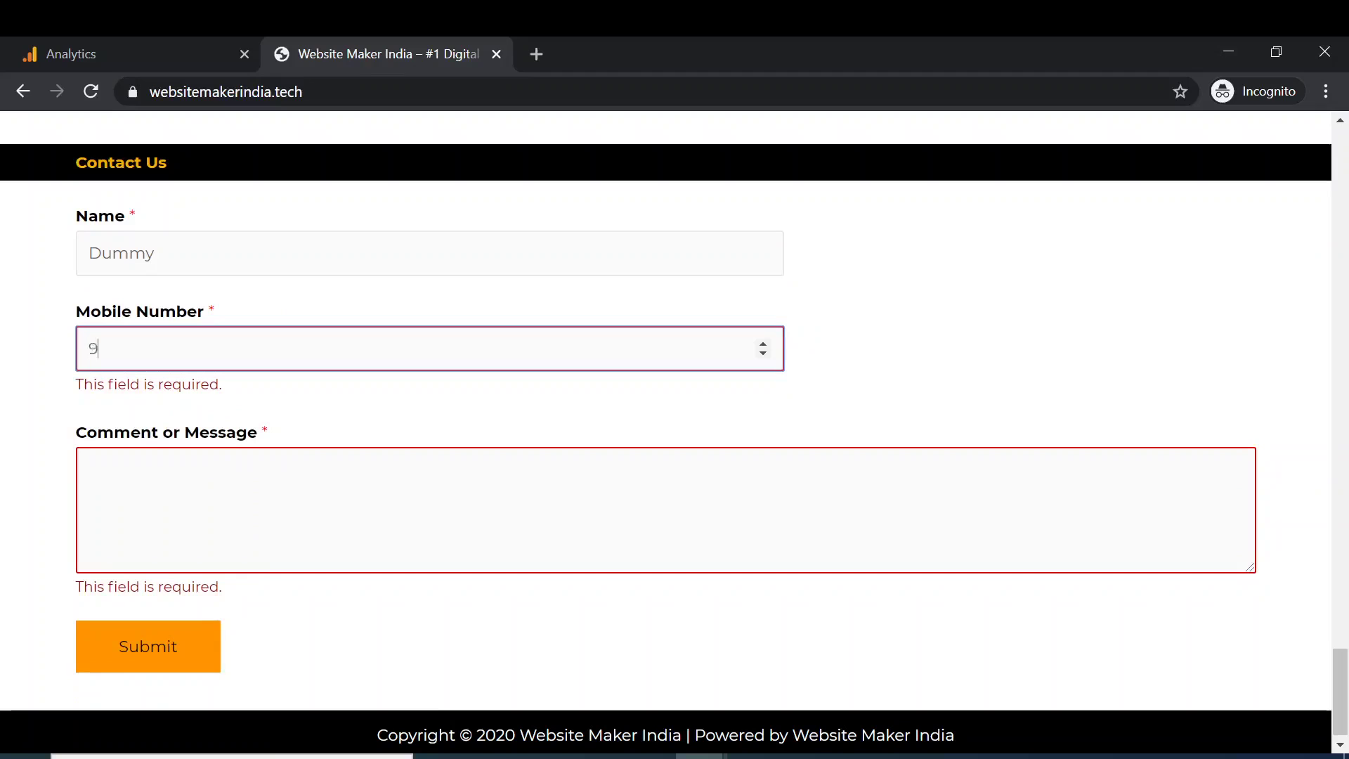
pyautogui.press('Tab')
pyautogui.write('Test Data')
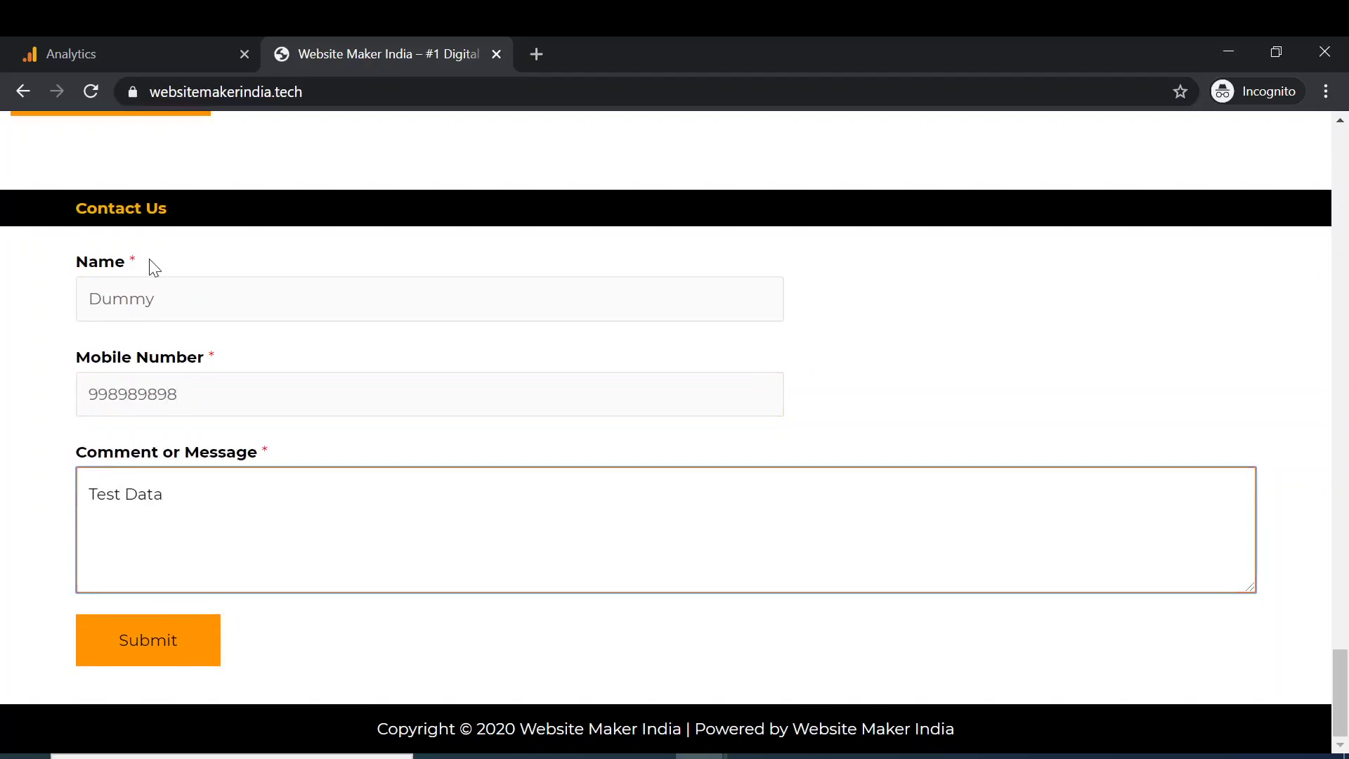
pyautogui.click(167, 655)
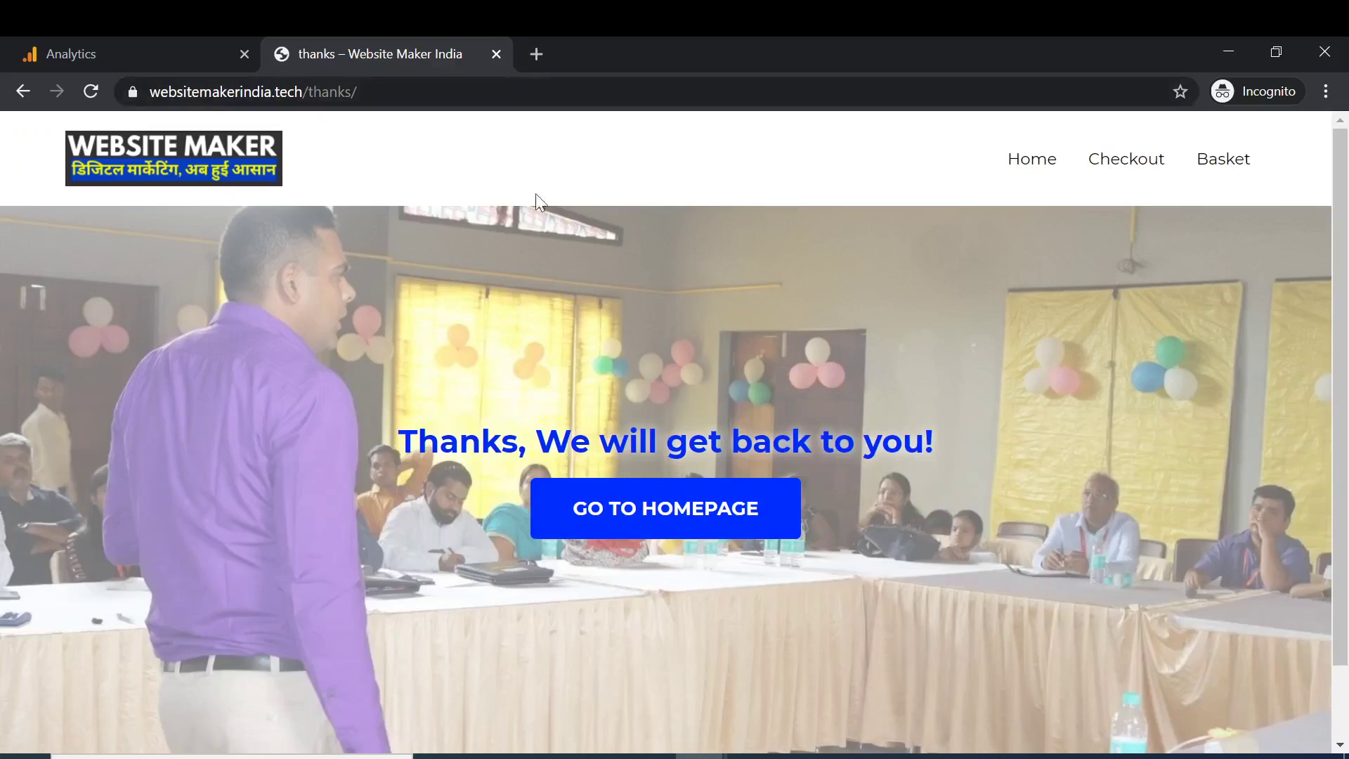
# Examine the thank-you page reached after the form submission, including its URL
pyautogui.scroll(-2, 792, 471)
pyautogui.scroll(2, 787, 471)
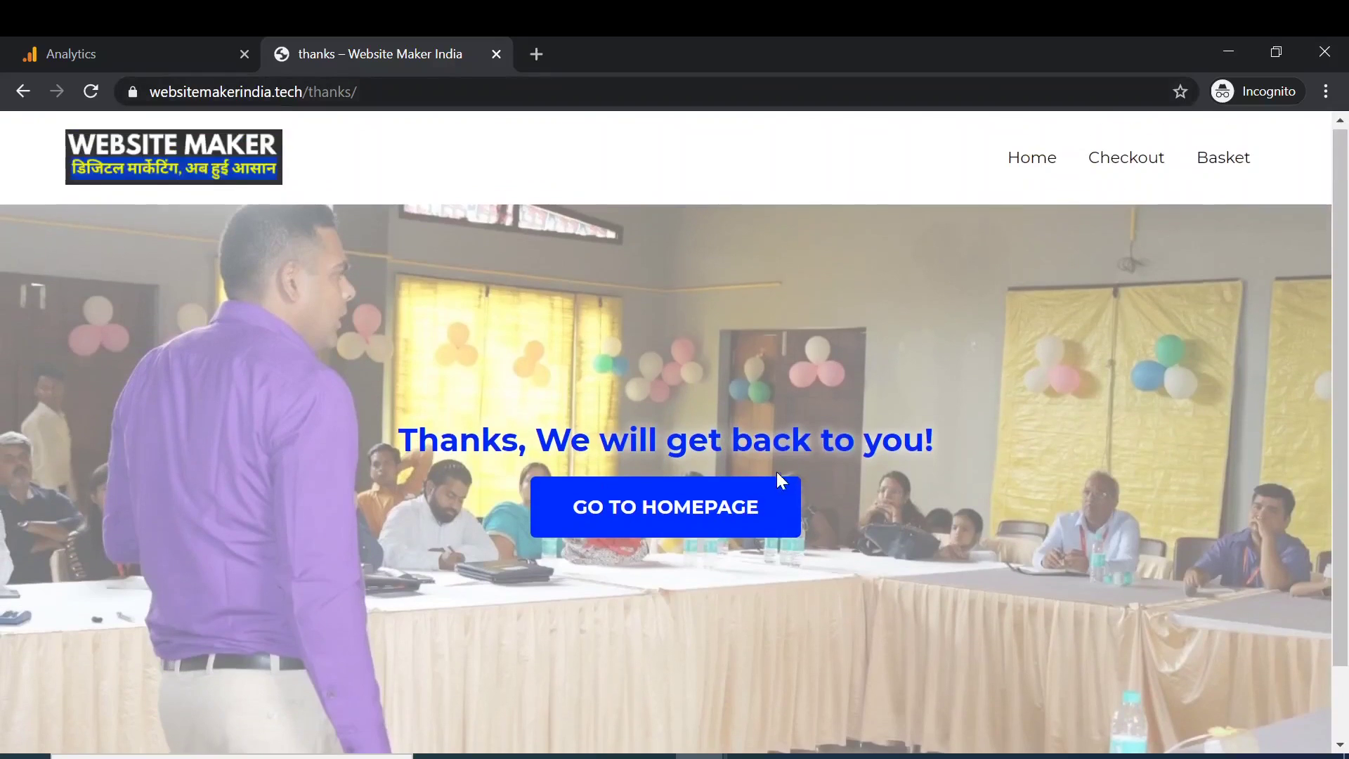
pyautogui.scroll(-2, 777, 471)
pyautogui.scroll(2, 769, 484)
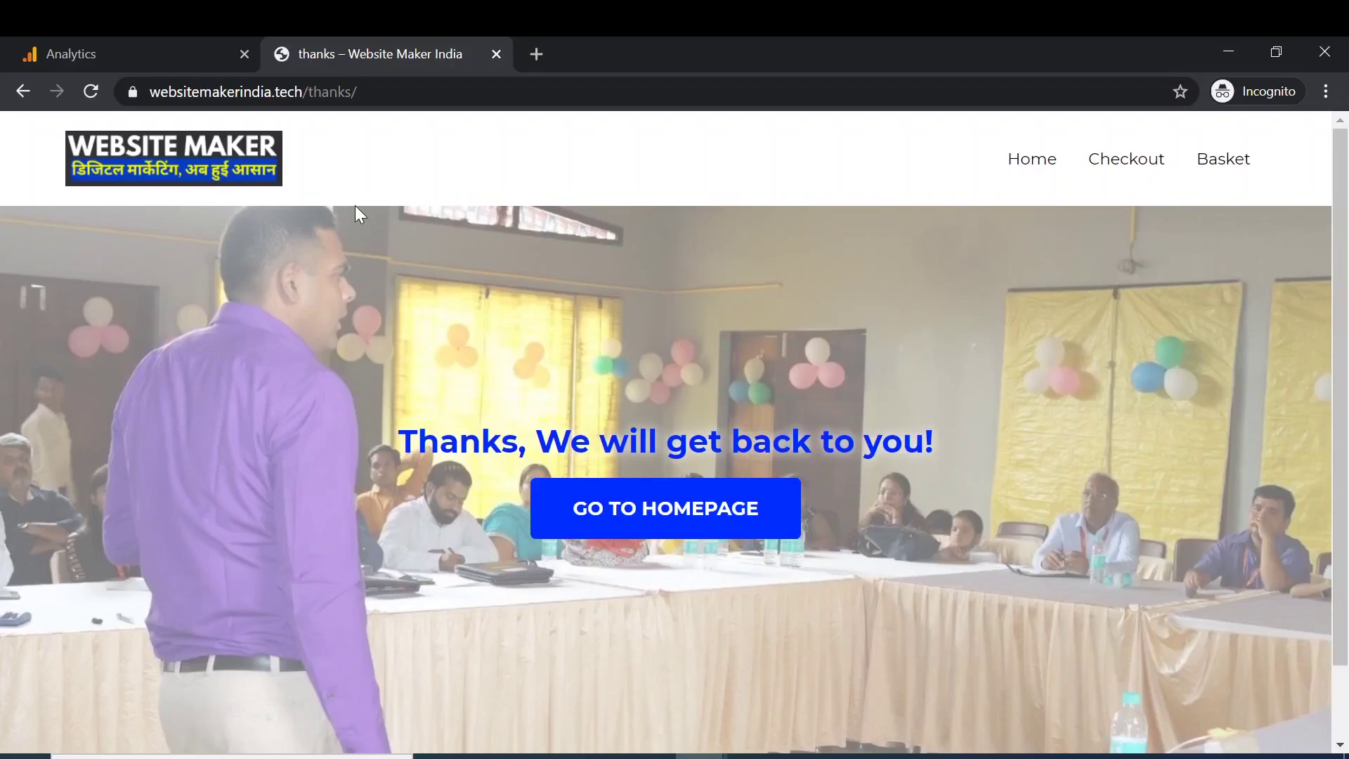
pyautogui.scroll(-2, 357, 213)
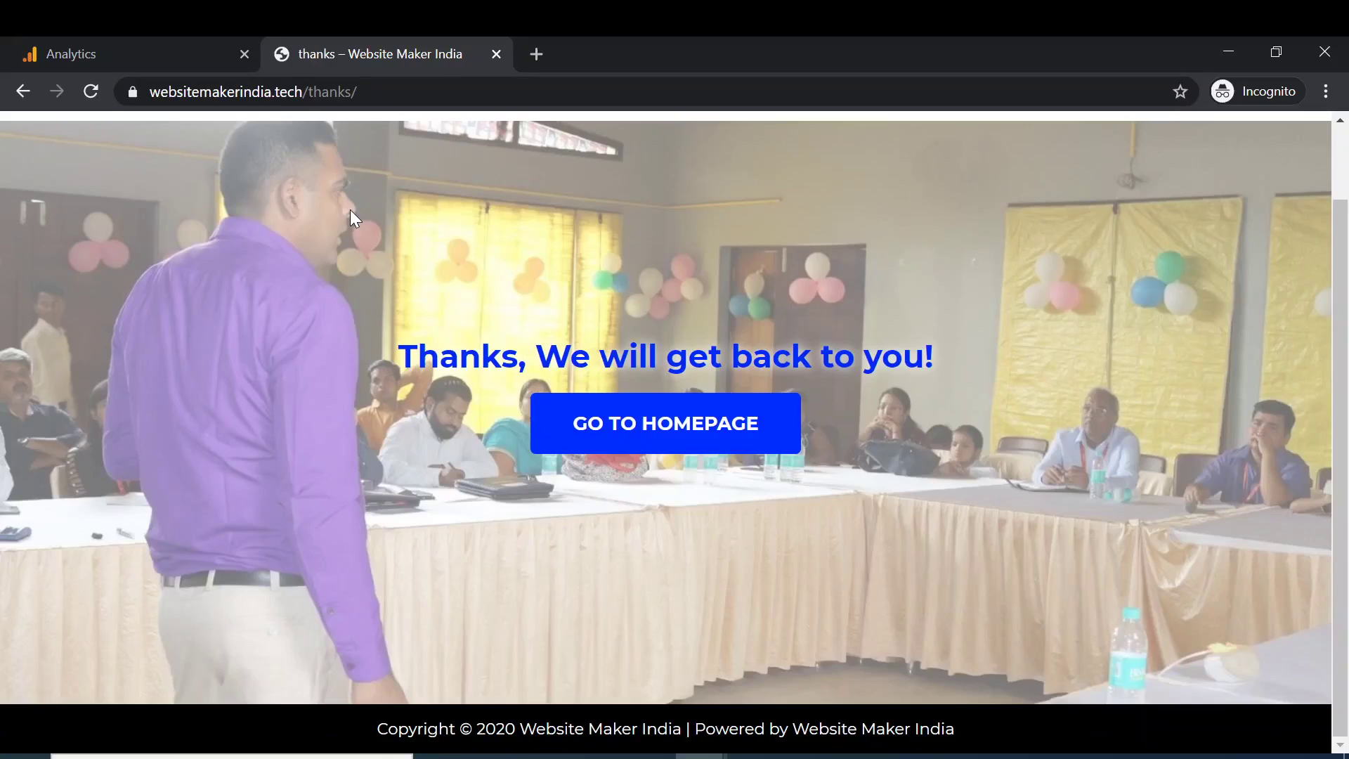
pyautogui.scroll(2, 350, 209)
pyautogui.scroll(-2, 350, 210)
pyautogui.scroll(2, 344, 208)
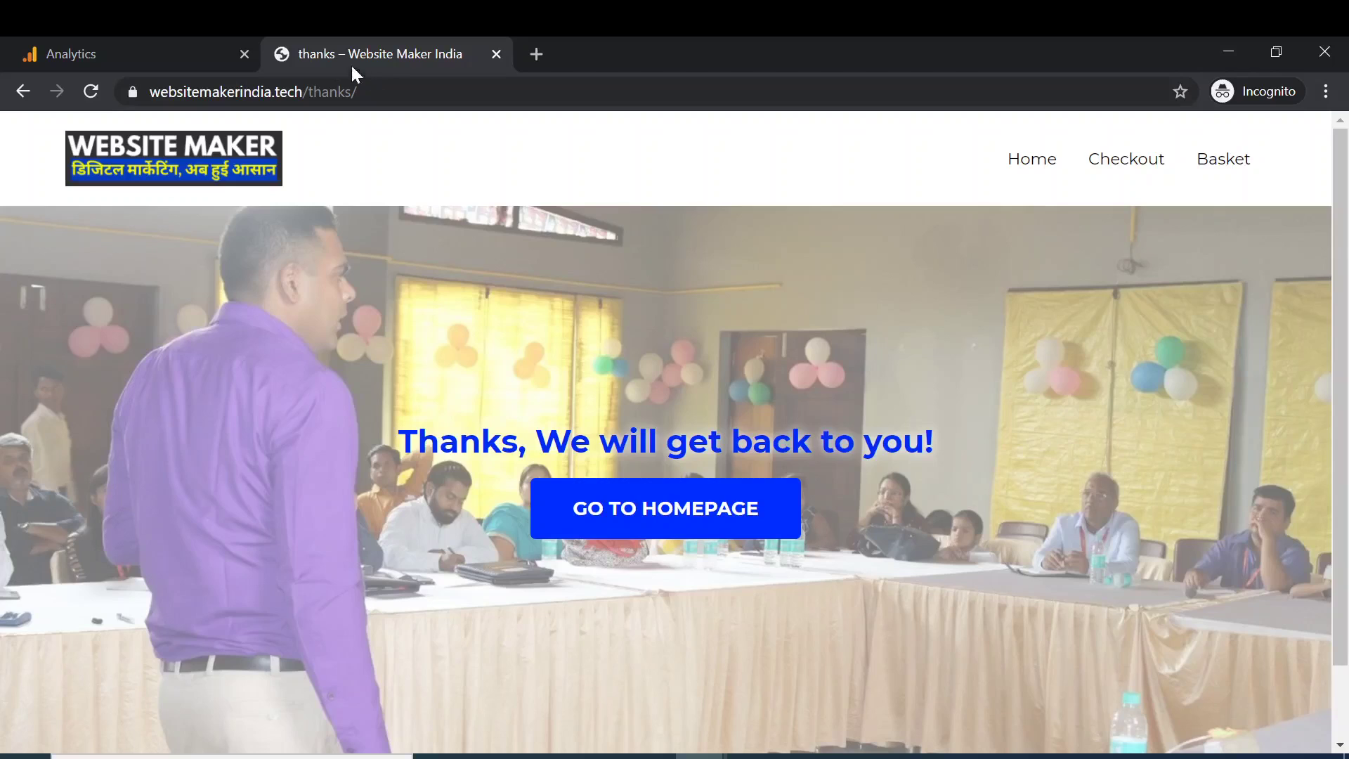
# Copy /thanks from the thank-you page's URL and enter it as the destination of the goal in Google Analytics
pyautogui.click(180, 45)
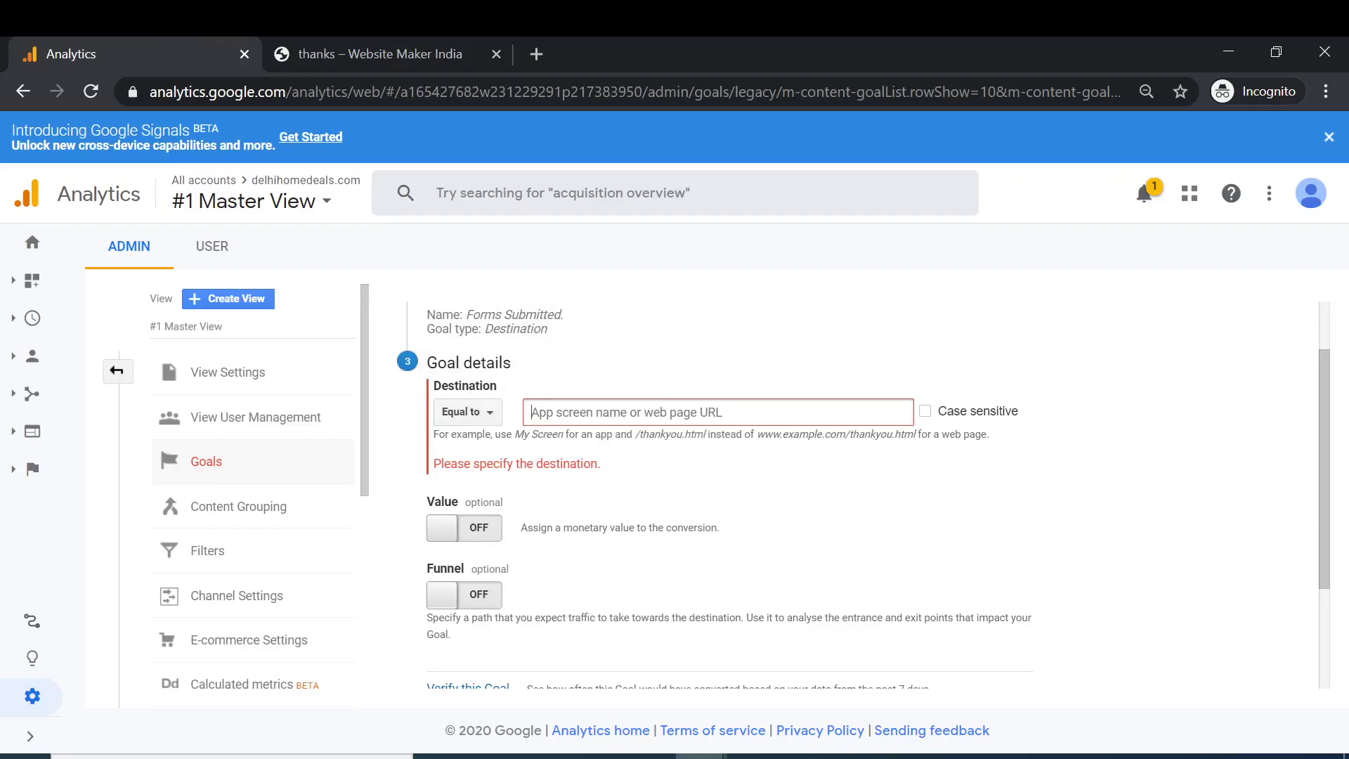
pyautogui.click(336, 43)
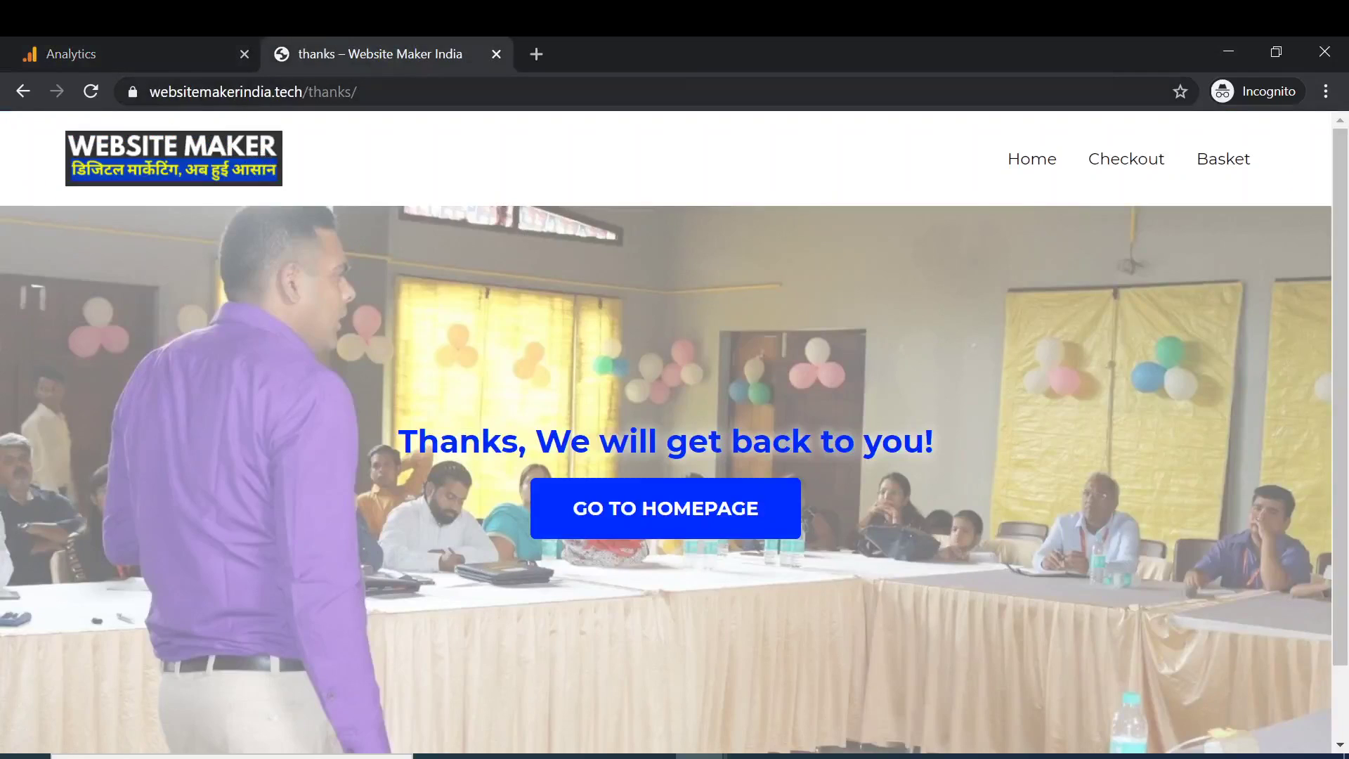
pyautogui.moveTo(304, 91); pyautogui.dragTo(353, 92)
pyautogui.hotkey('ctrl', 'c')
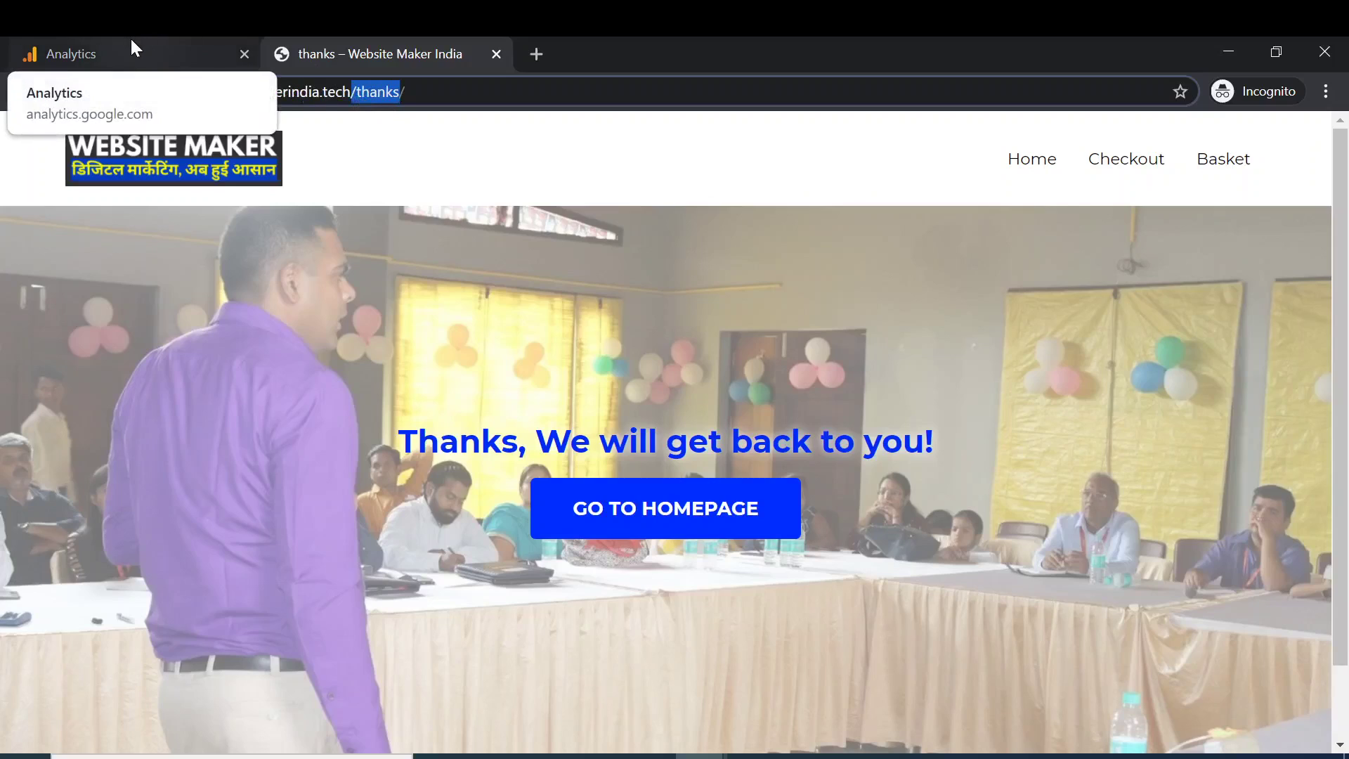
pyautogui.click(146, 56)
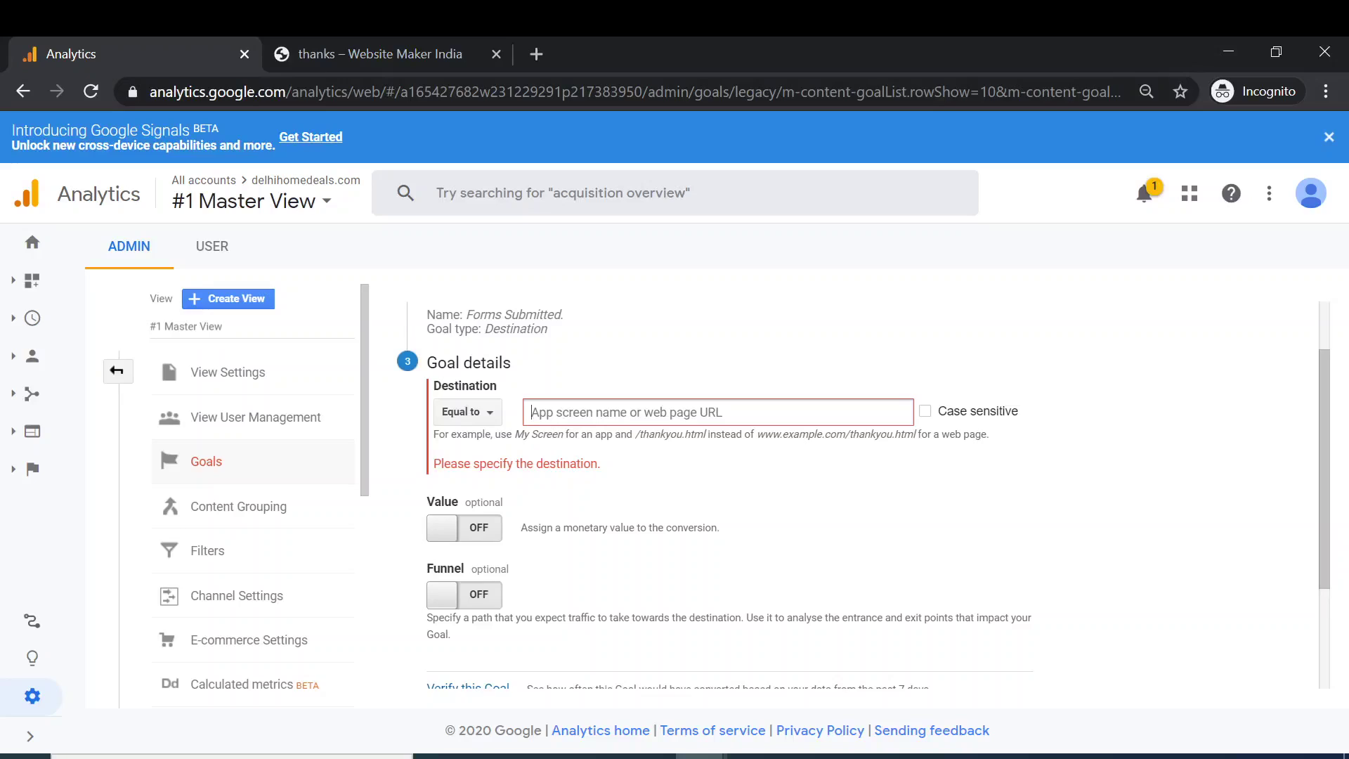
pyautogui.moveTo(635, 433); pyautogui.dragTo(685, 433)
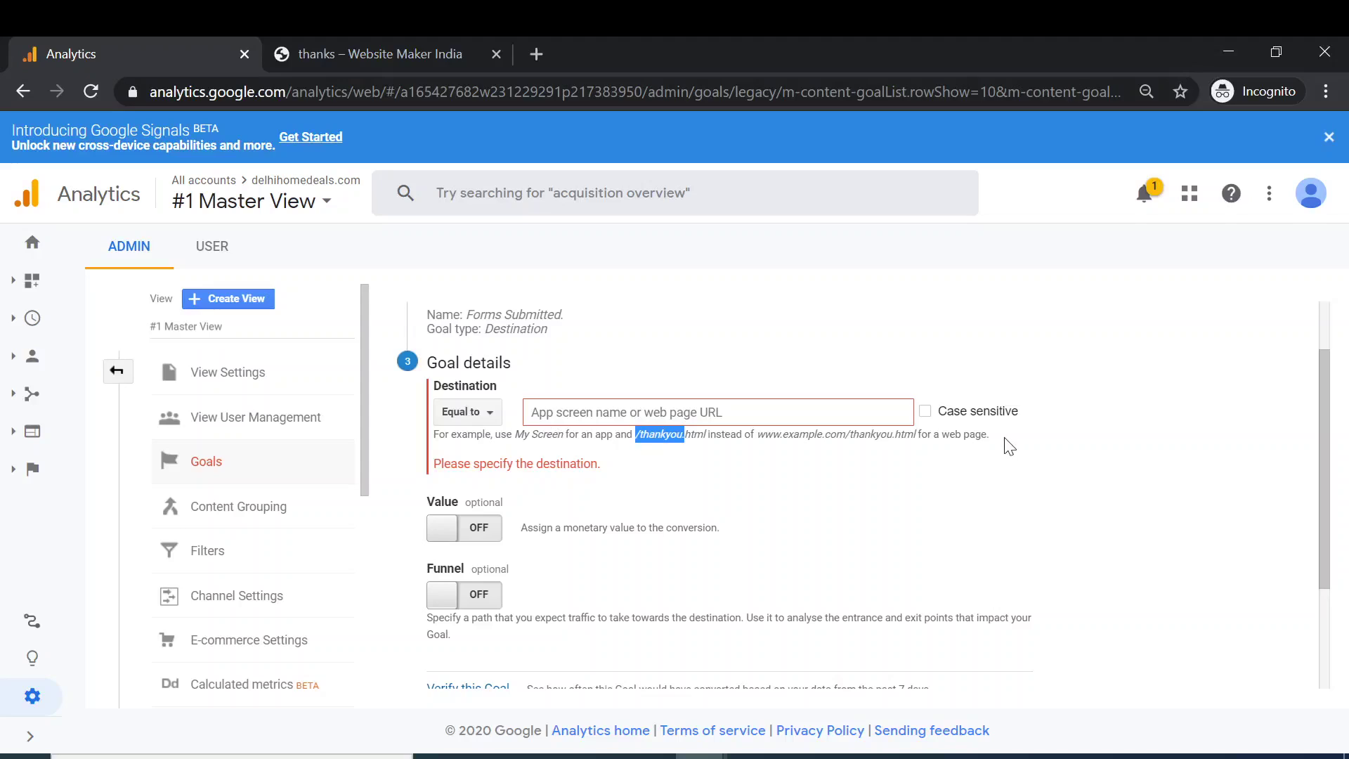
pyautogui.click(535, 412)
pyautogui.hotkey('ctrl', 'v')
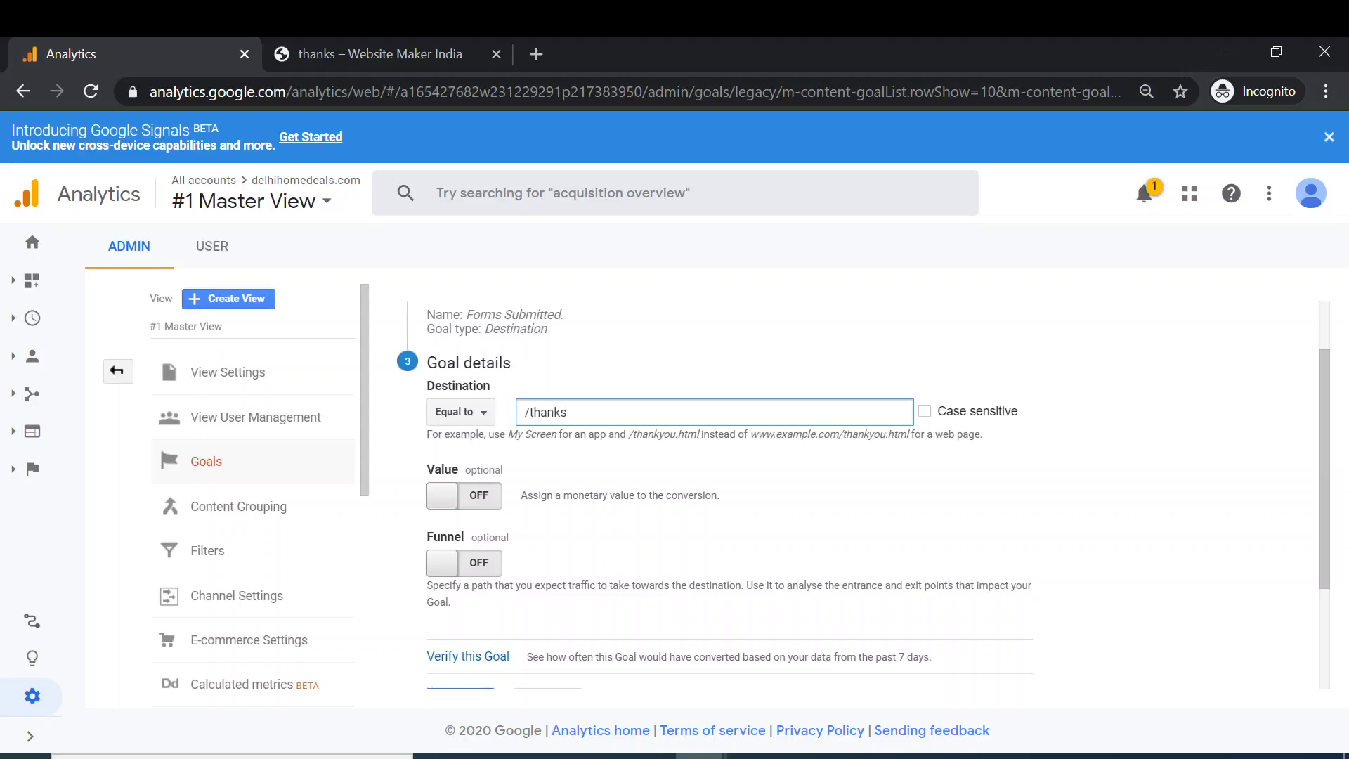
# Verify the Forms Submitted goal against the data from the past 7 days
pyautogui.scroll(-2, 507, 465)
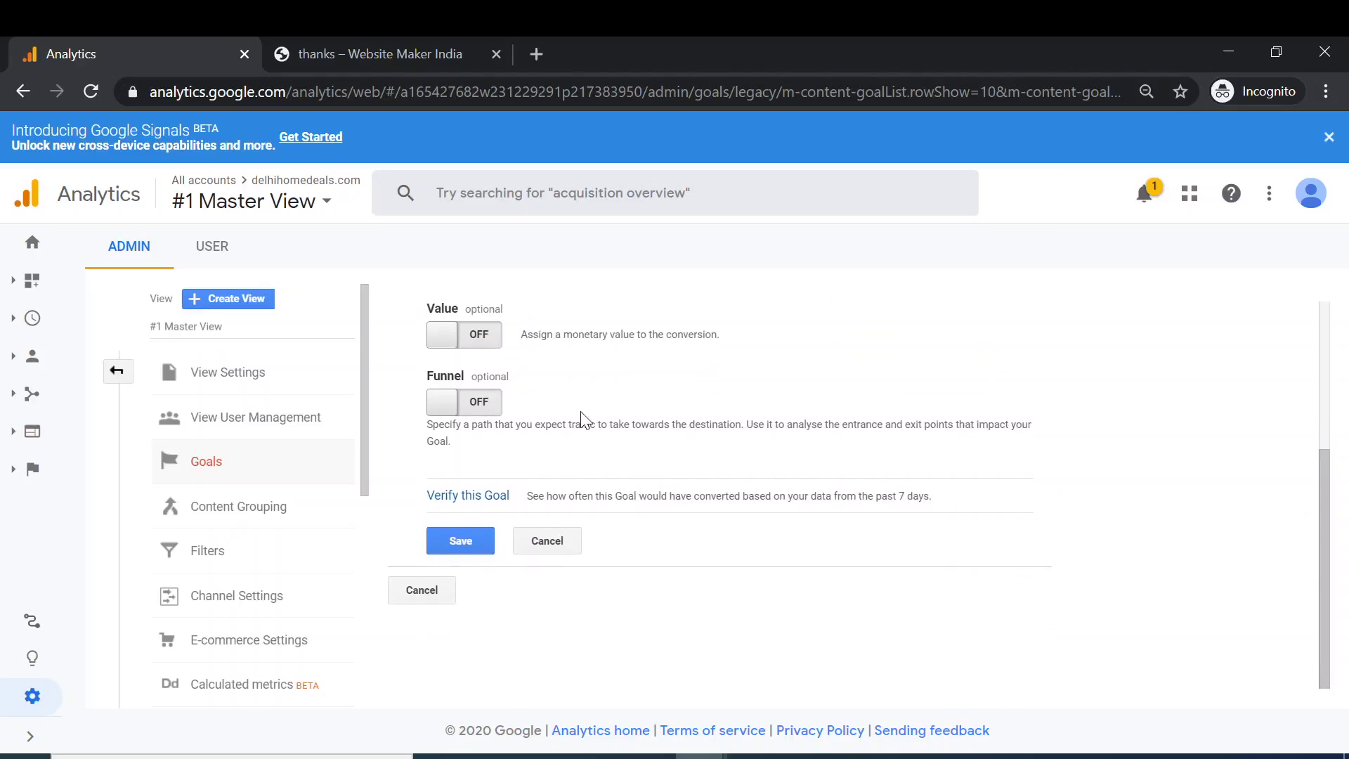
pyautogui.click(470, 495)
pyautogui.scroll(2, 473, 503)
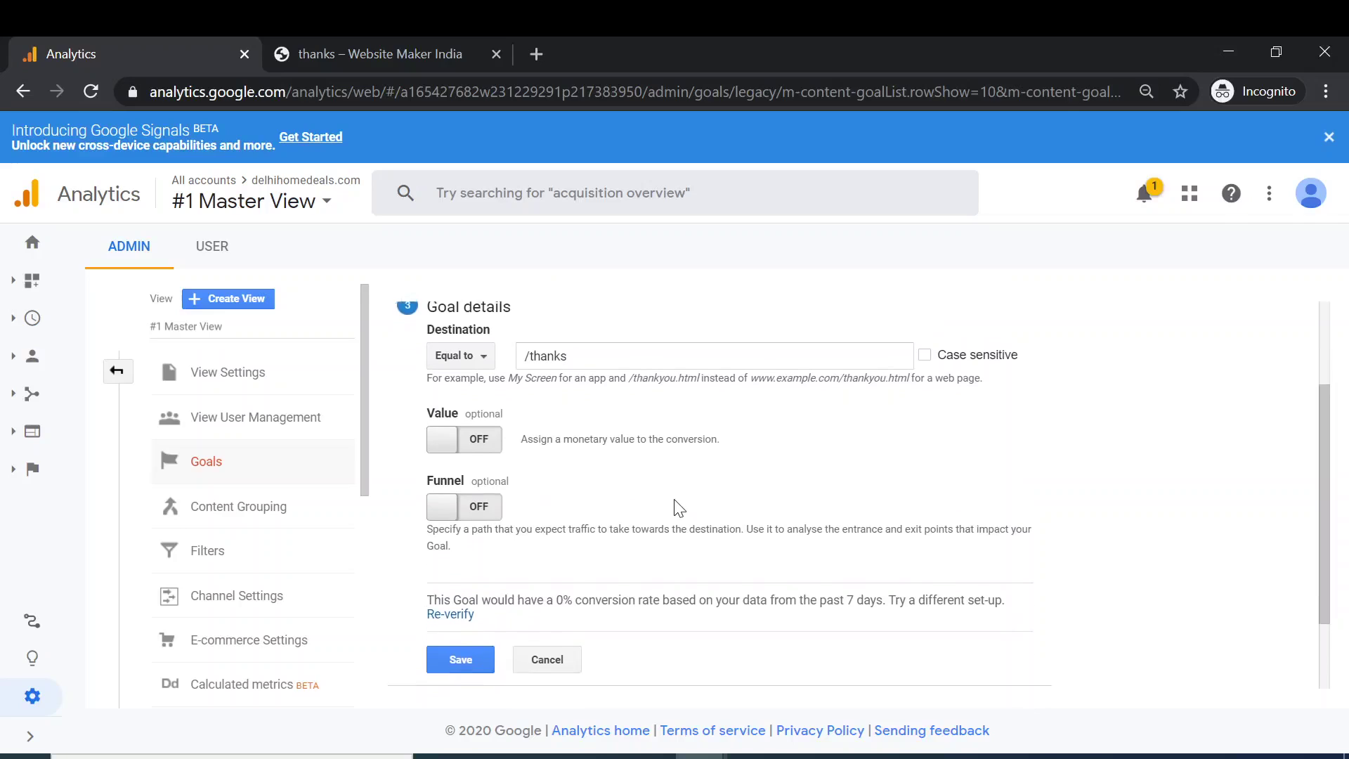
# Review the goal's description, destination, value and funnel settings and save the goal
pyautogui.scroll(-1, 679, 508)
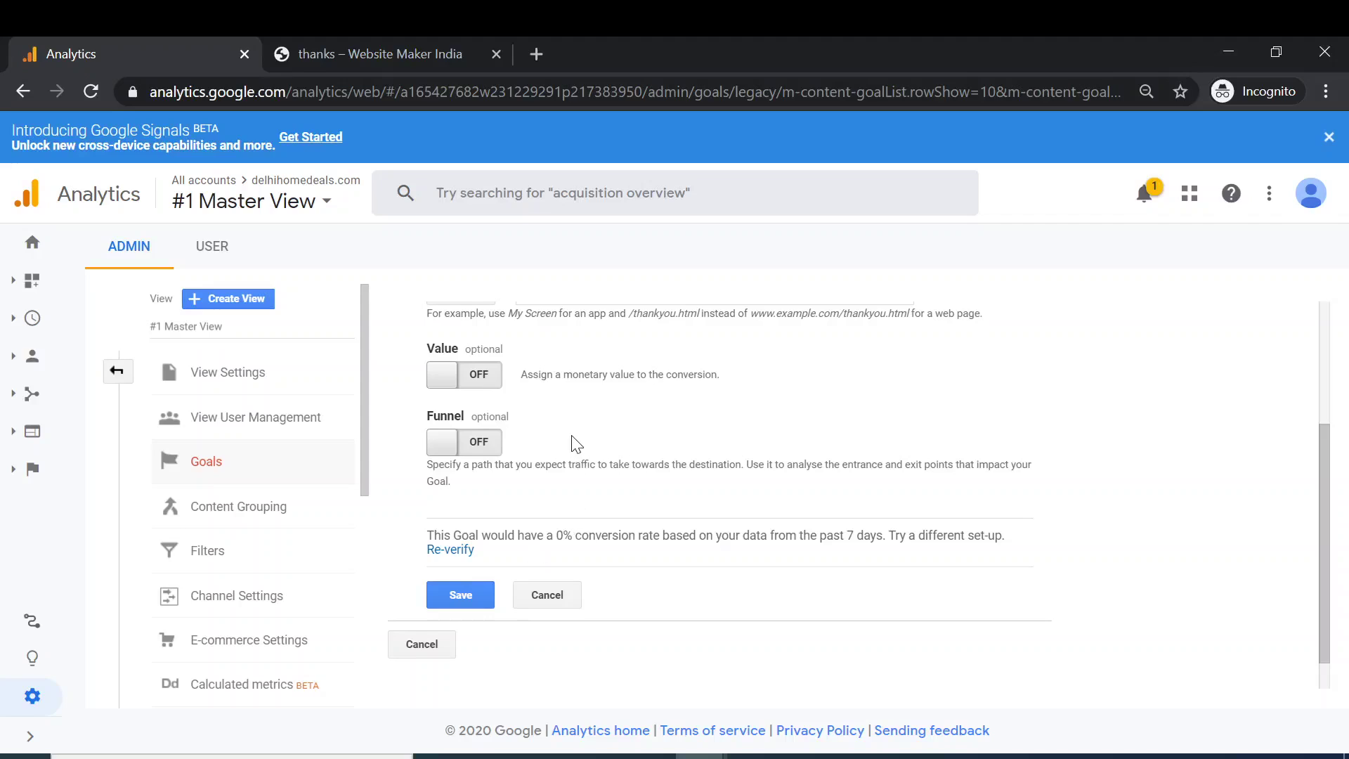
pyautogui.scroll(3, 577, 450)
pyautogui.scroll(-3, 582, 527)
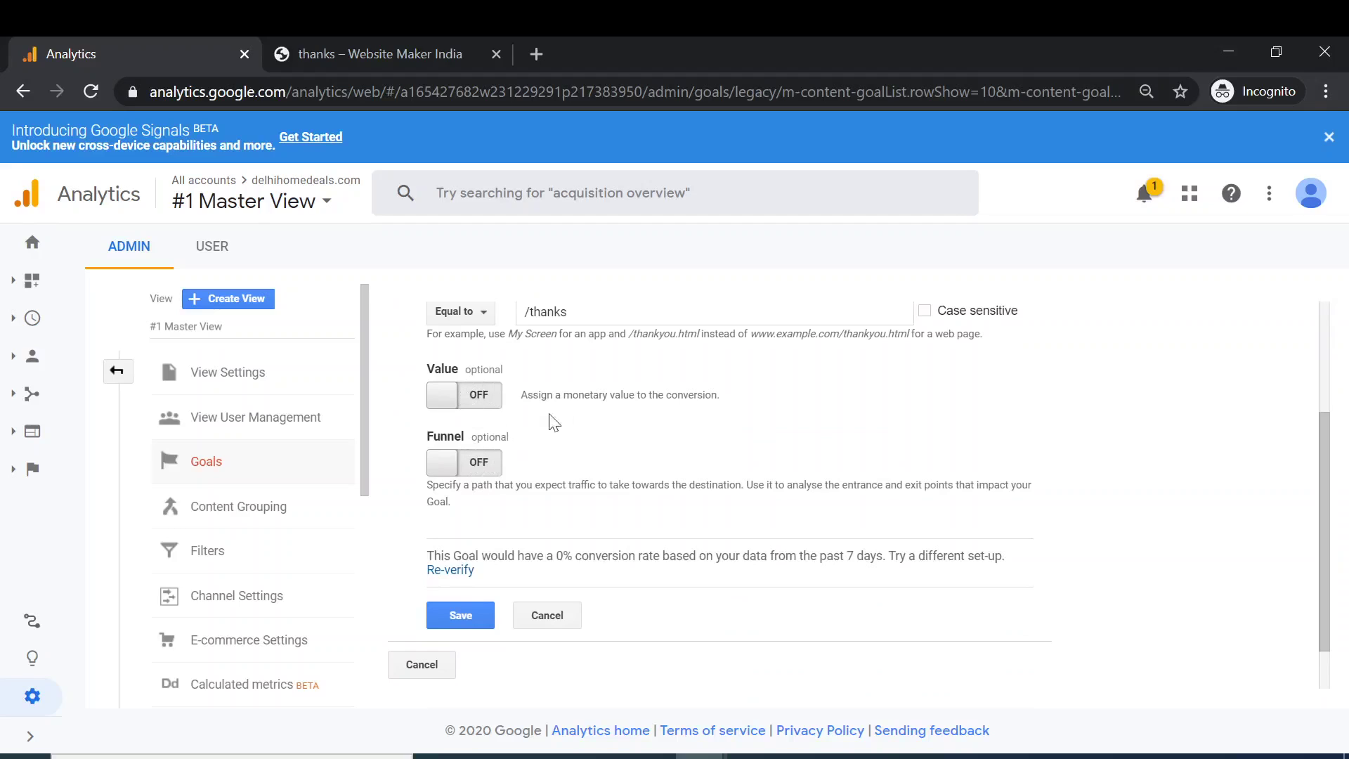
pyautogui.scroll(2, 676, 370)
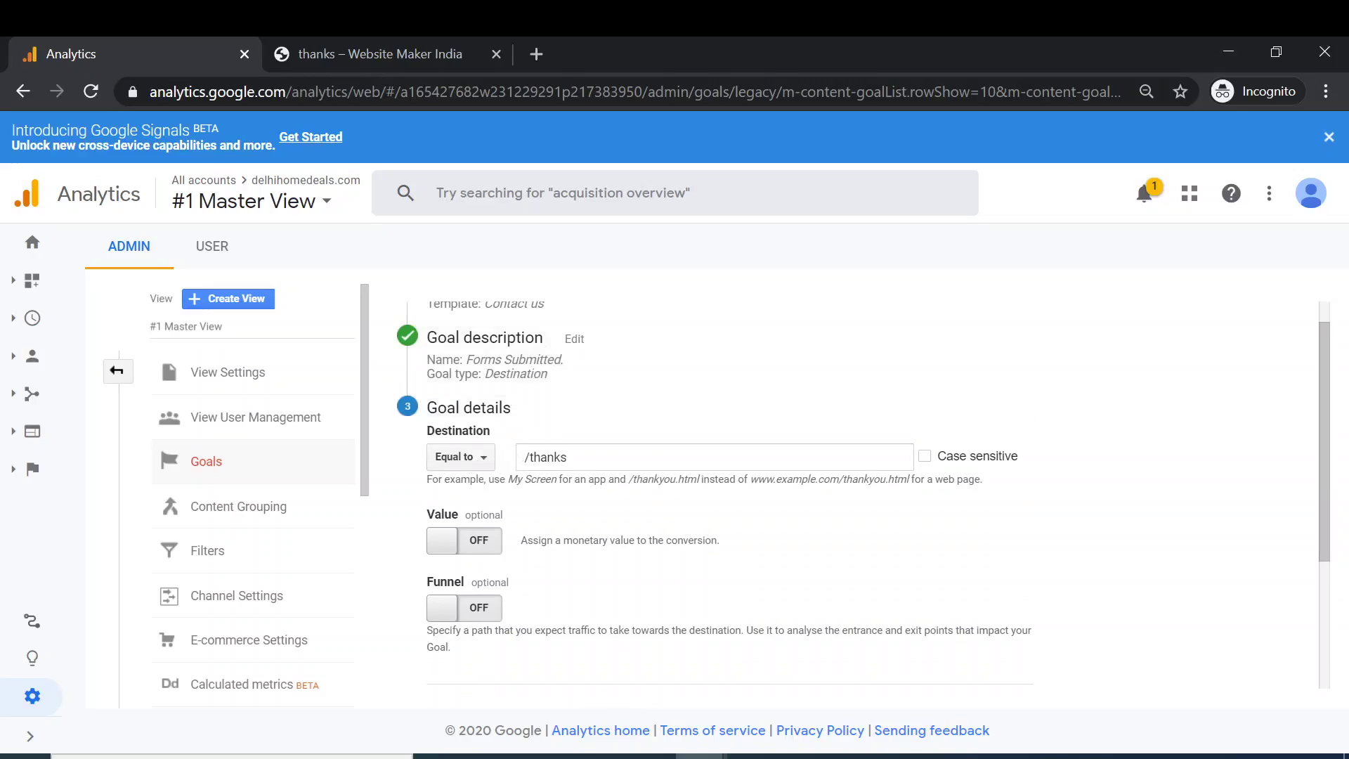
pyautogui.scroll(1, 482, 458)
pyautogui.scroll(-4, 496, 651)
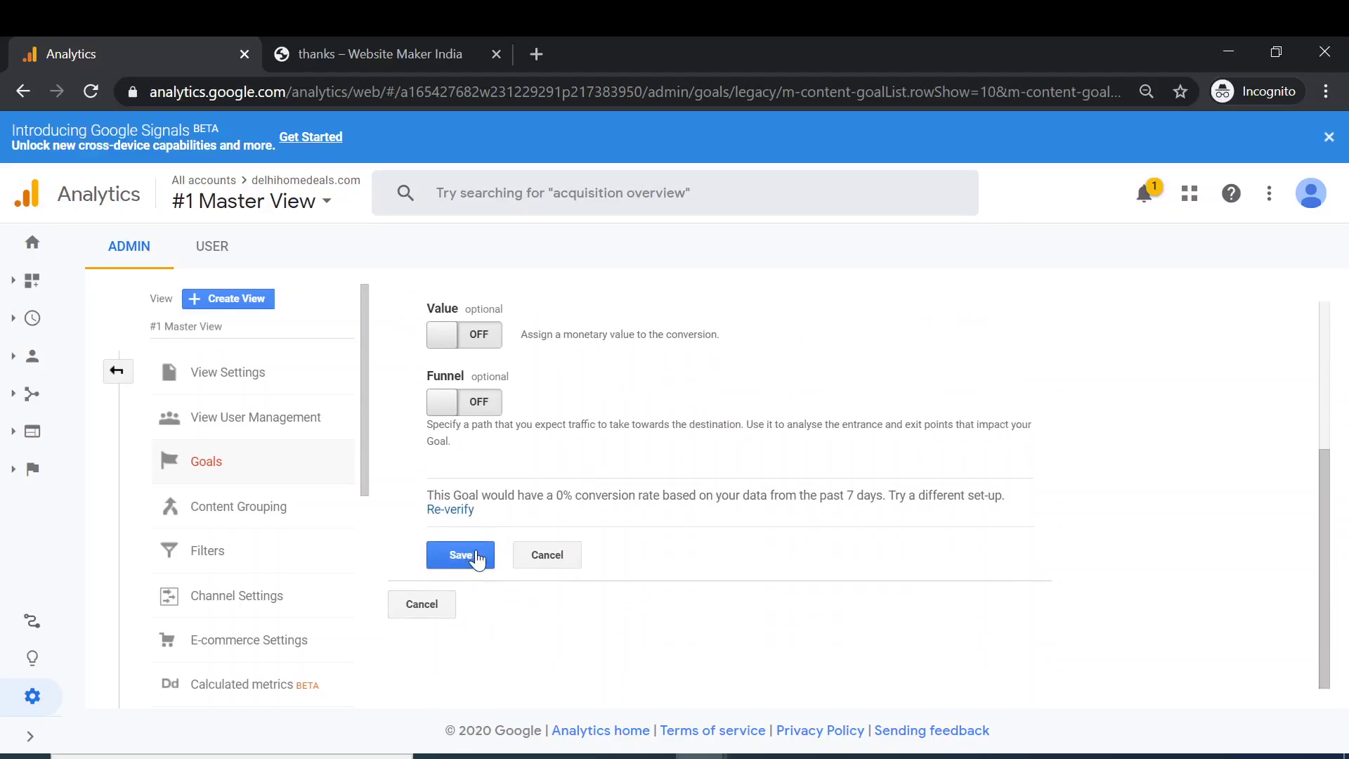
pyautogui.click(477, 556)
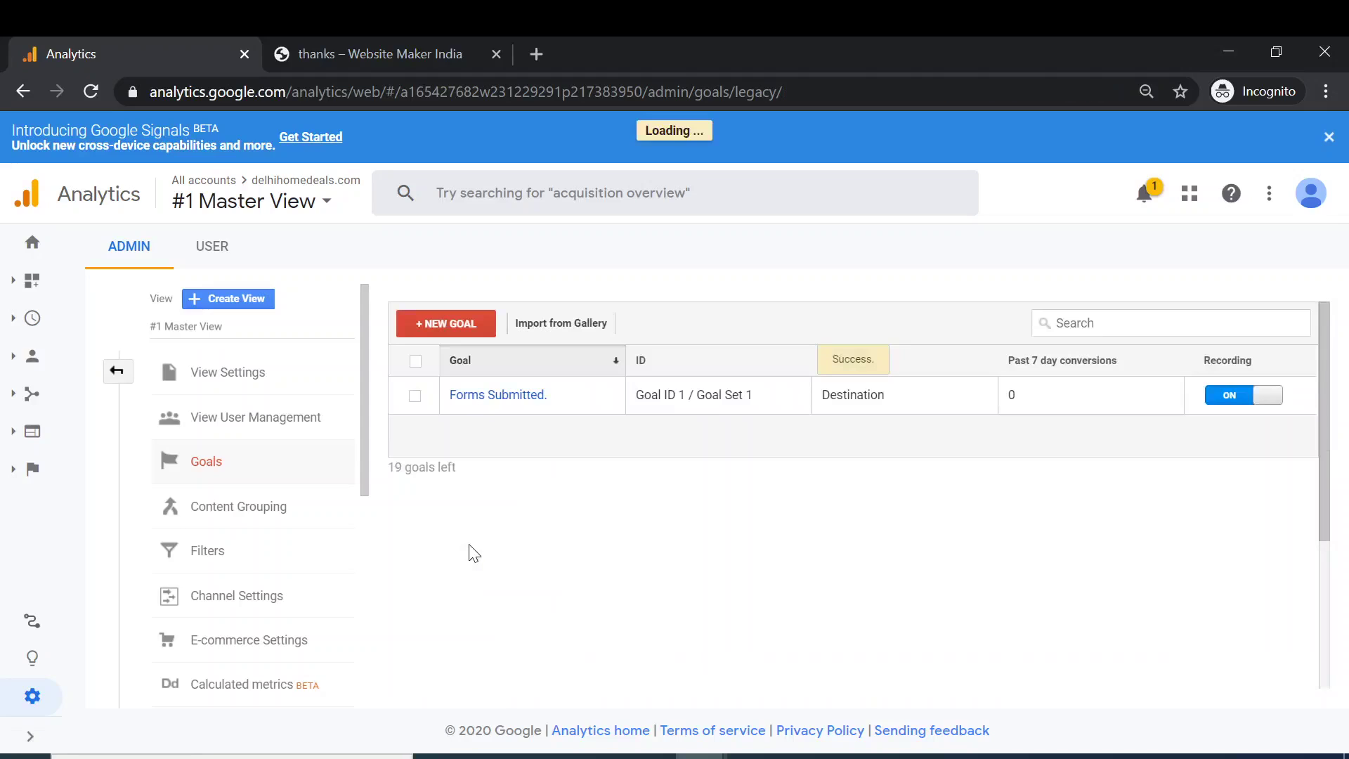
# Start another new goal, look through the set-up templates and choose the Custom option
pyautogui.click(473, 334)
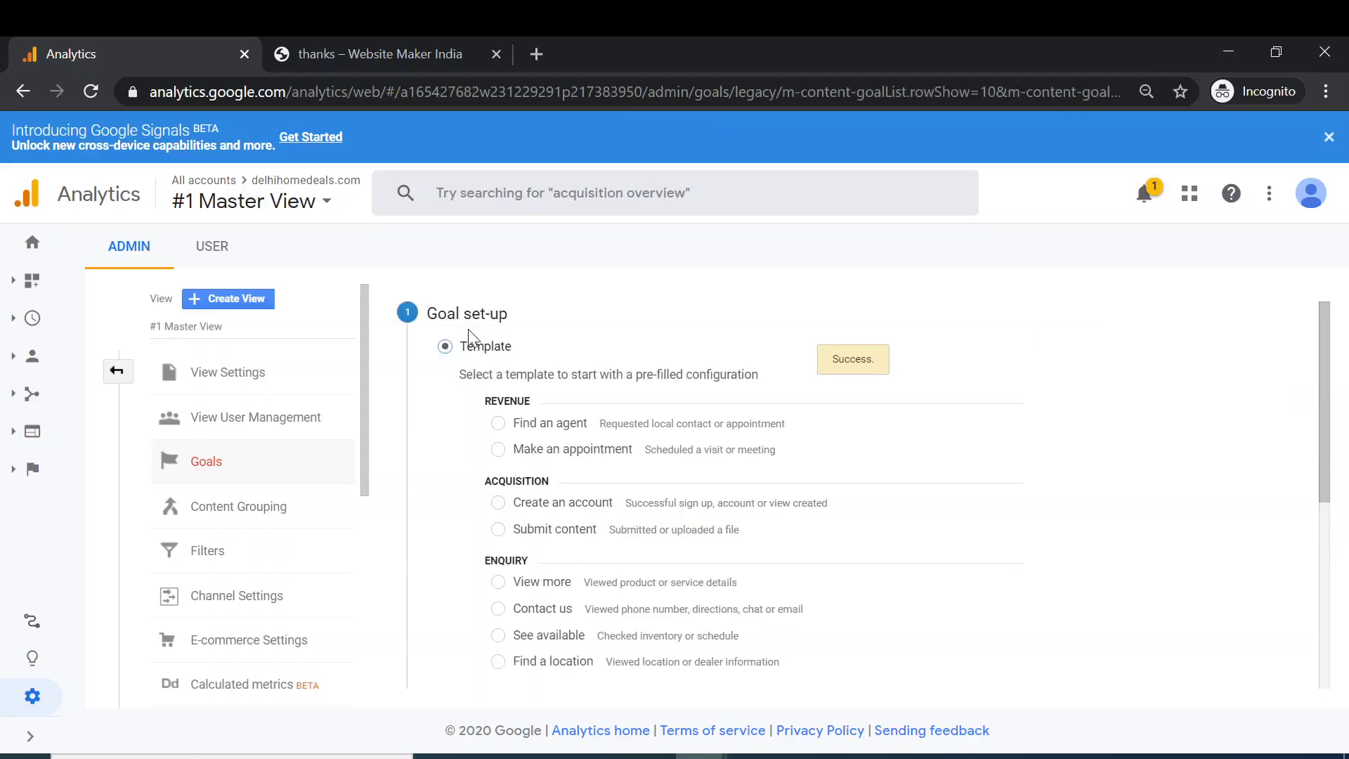
pyautogui.scroll(-2, 500, 450)
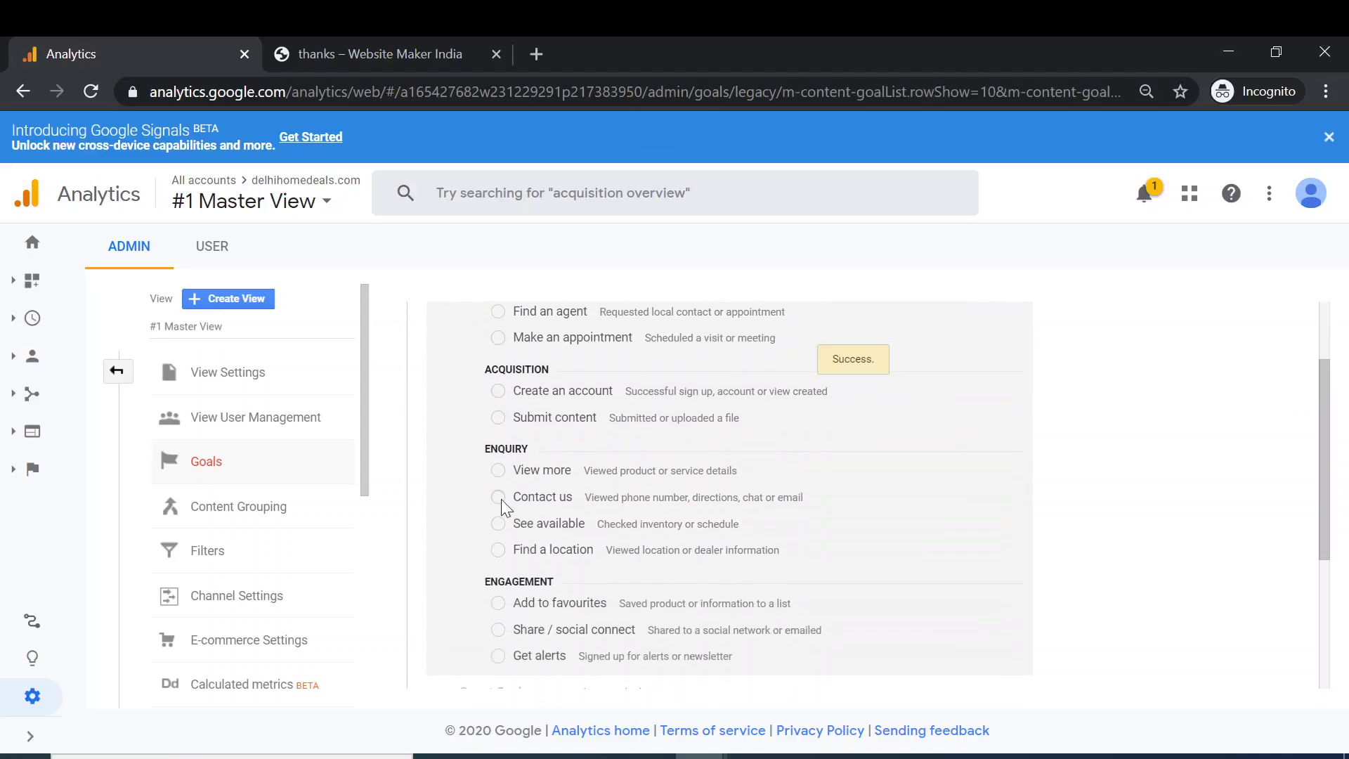
pyautogui.scroll(-2, 492, 537)
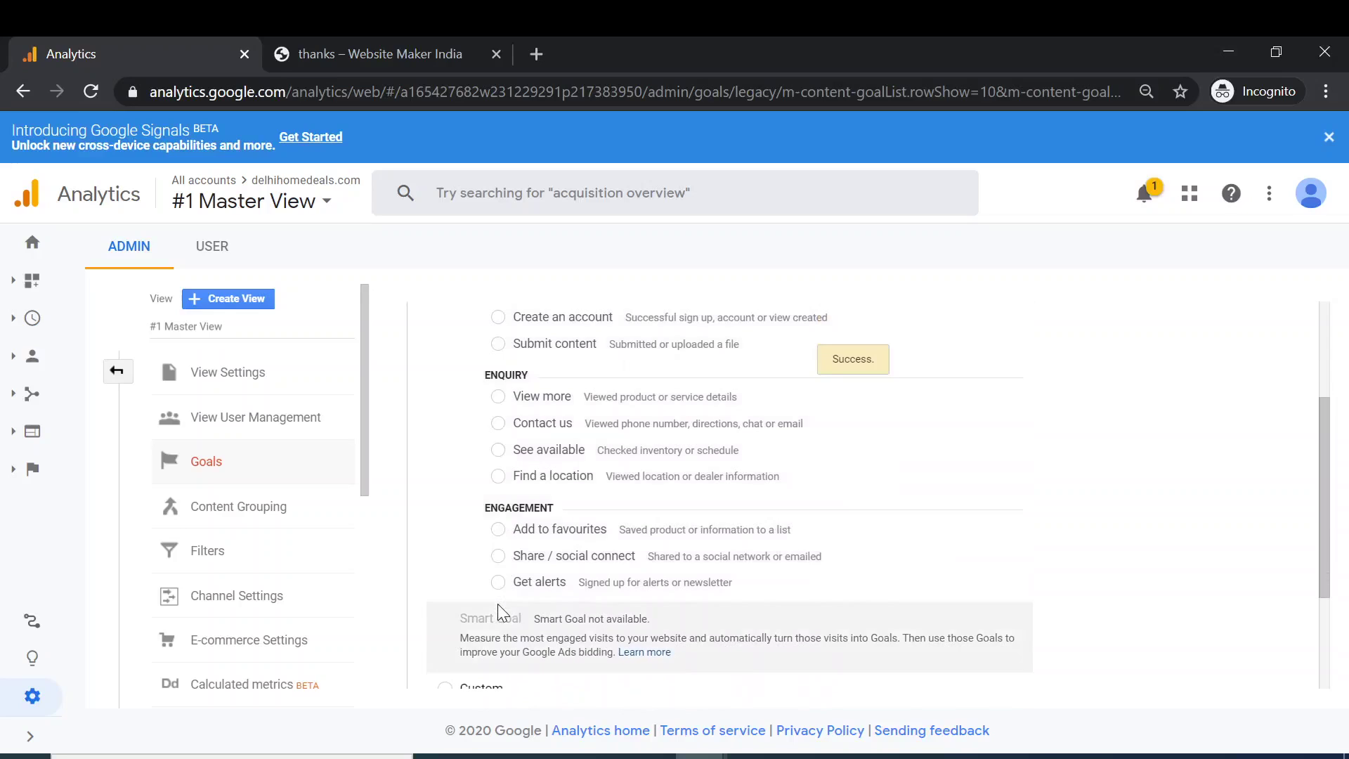
pyautogui.scroll(-3, 495, 573)
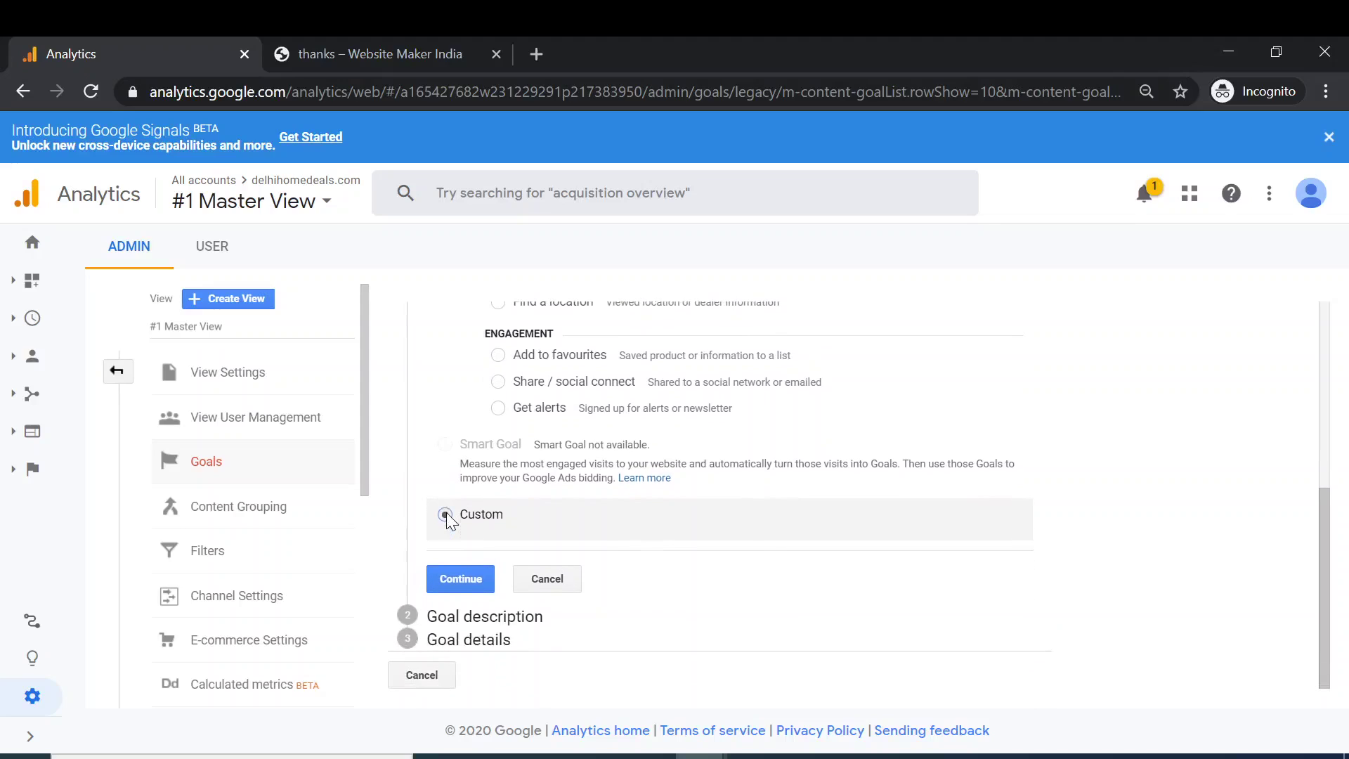
pyautogui.scroll(5, 447, 522)
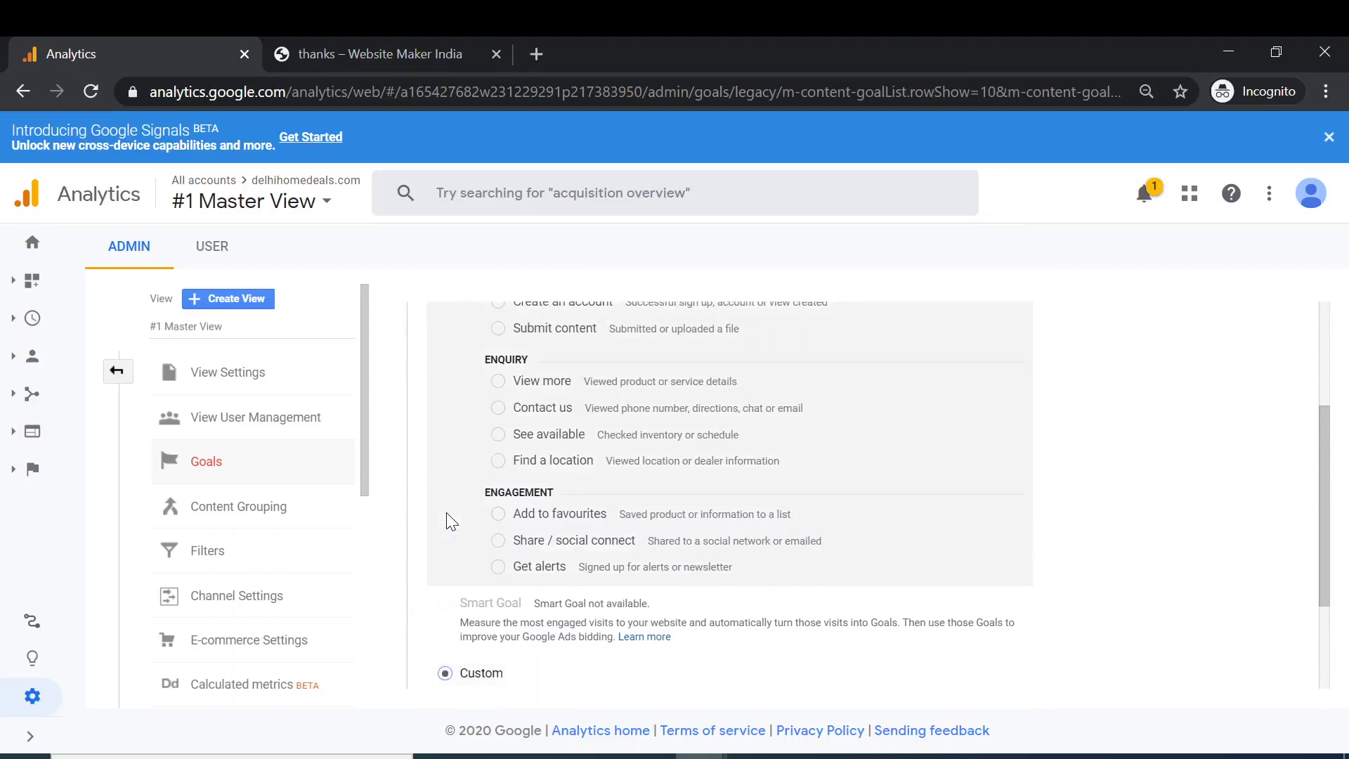